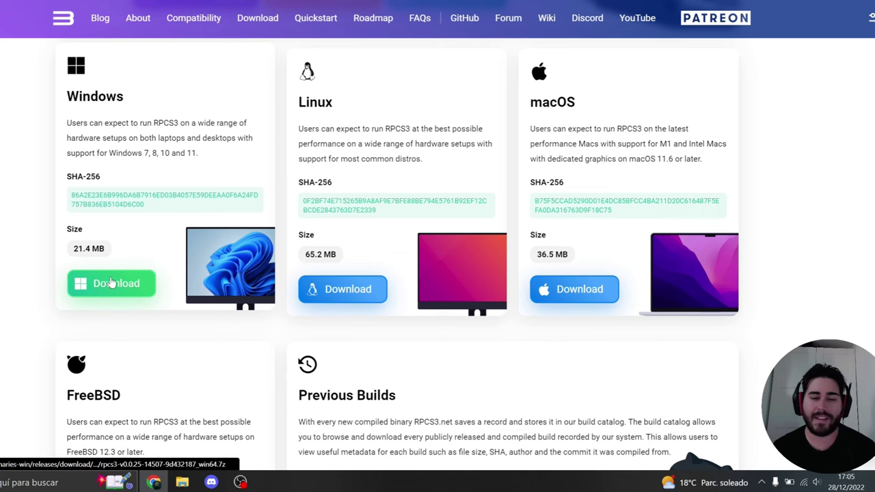
- Open the PlayStation 3 system software update page from the UPDATE link in Discord's ps3-rpcs3 channel and review its download section
{"action": "left_click", "coordinate": [211, 482]}
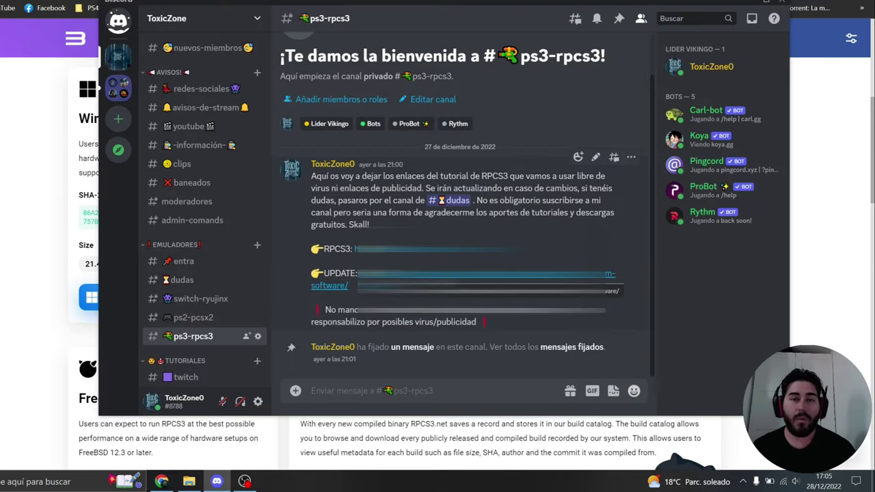
{"action": "left_click", "coordinate": [377, 274]}
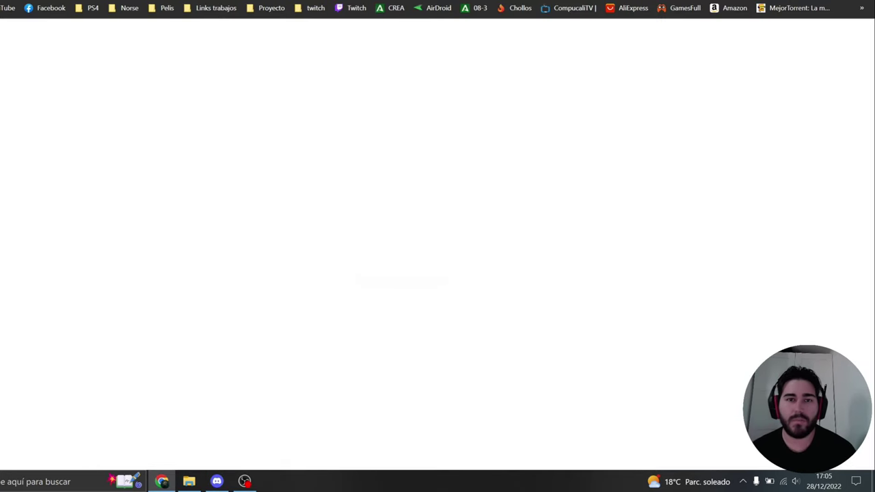
{"action": "scroll", "coordinate": [271, 239], "scroll_direction": "down", "scroll_amount": 1}
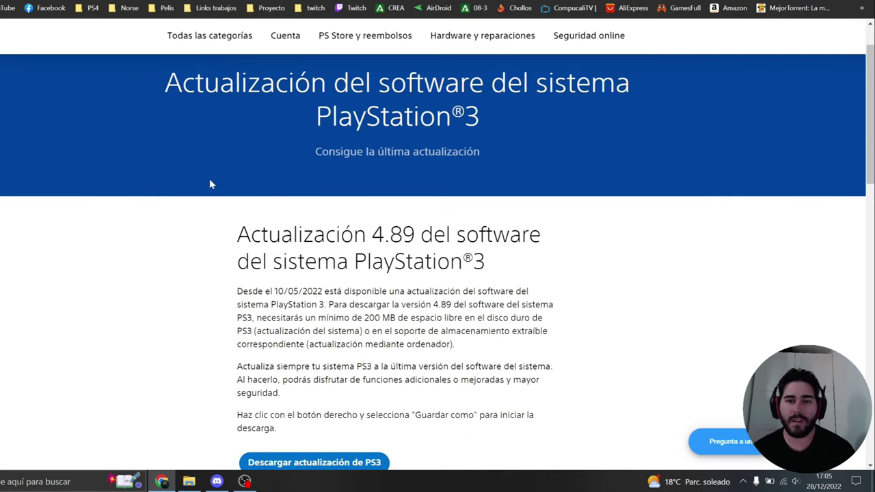
{"action": "scroll", "coordinate": [205, 183], "scroll_direction": "down", "scroll_amount": 3}
{"action": "scroll", "coordinate": [297, 380], "scroll_direction": "up", "scroll_amount": 2}
{"action": "scroll", "coordinate": [297, 380], "scroll_direction": "down", "scroll_amount": 1}
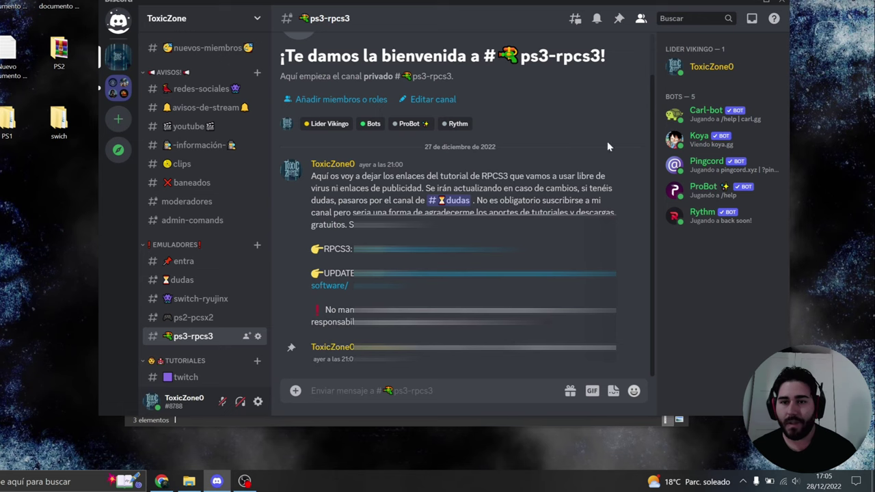
- Go to the PS3 folder in File Explorer and check its RPCS3 subfolder and the PS3UPDAT.PUP file
{"action": "left_click", "coordinate": [751, 4]}
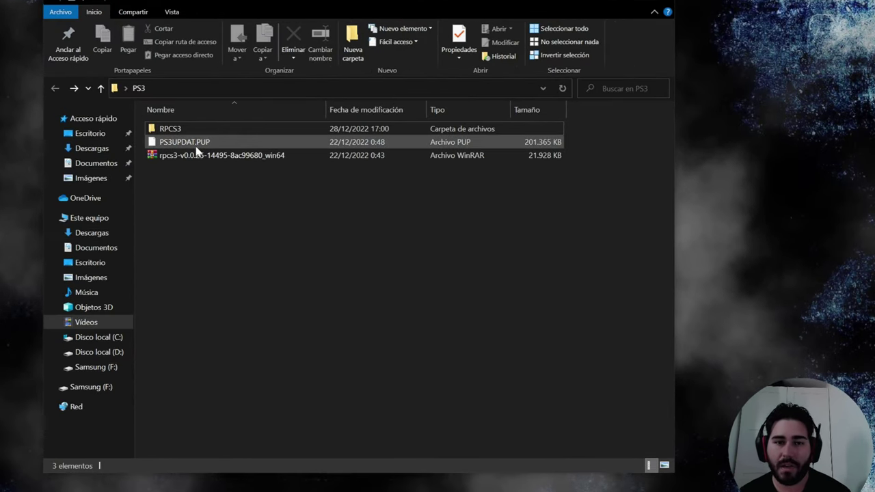
{"action": "double_click", "coordinate": [244, 119]}
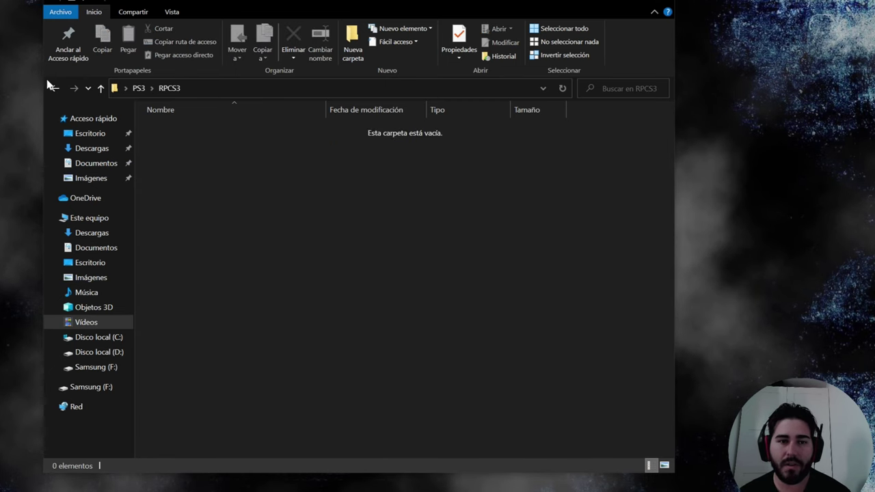
{"action": "left_click", "coordinate": [54, 88]}
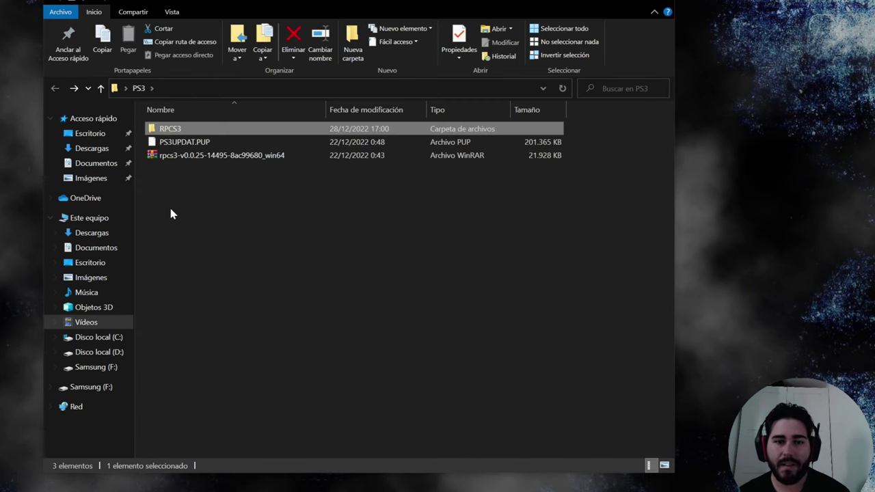
{"action": "left_click", "coordinate": [195, 142]}
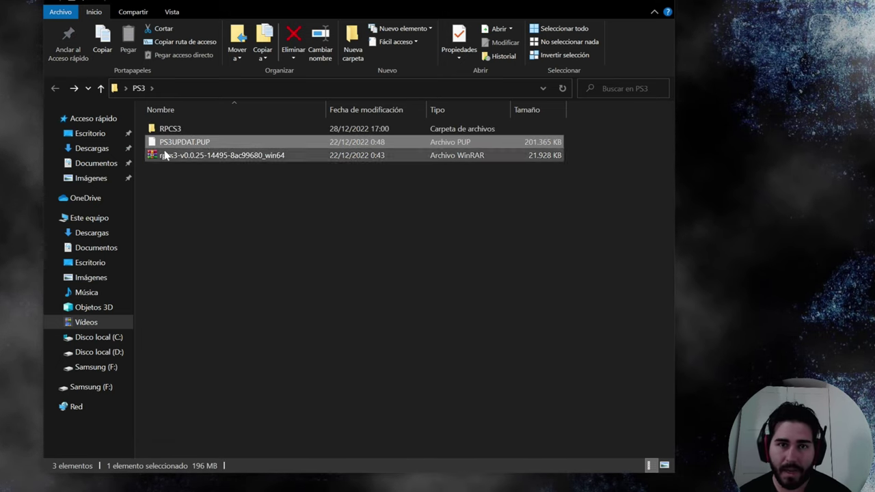
- Extract all contents of the rpcs3-v0.0.25-14495-8ac99680_win64 archive into the RPCS3 folder and close the archive
{"action": "double_click", "coordinate": [190, 158]}
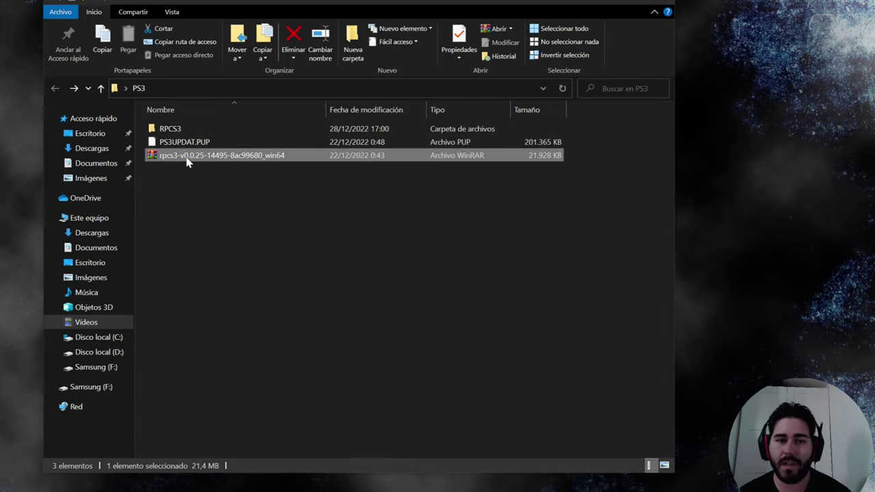
{"action": "left_click_drag", "start_coordinate": [100, 87], "coordinate": [539, 87]}
{"action": "left_click_drag", "start_coordinate": [416, 431], "coordinate": [396, 192]}
{"action": "left_click_drag", "start_coordinate": [401, 208], "coordinate": [169, 130]}
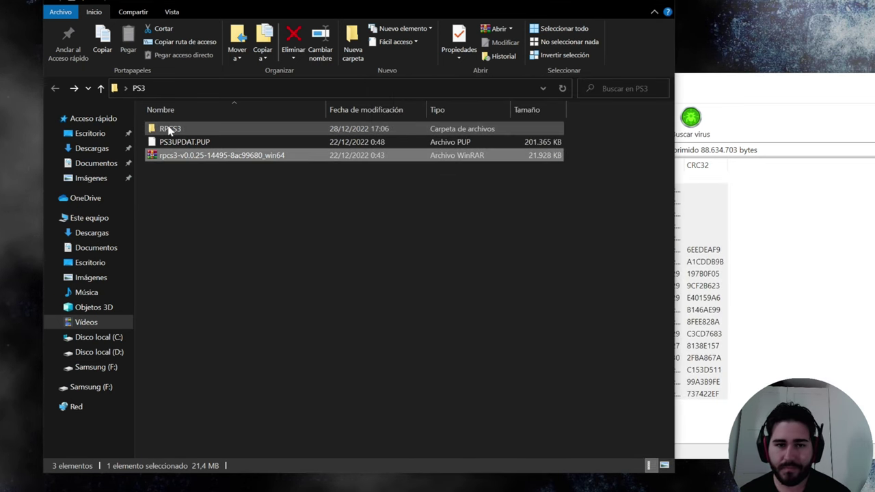
{"action": "left_click_drag", "start_coordinate": [705, 76], "coordinate": [360, 58]}
{"action": "left_click", "coordinate": [797, 66]}
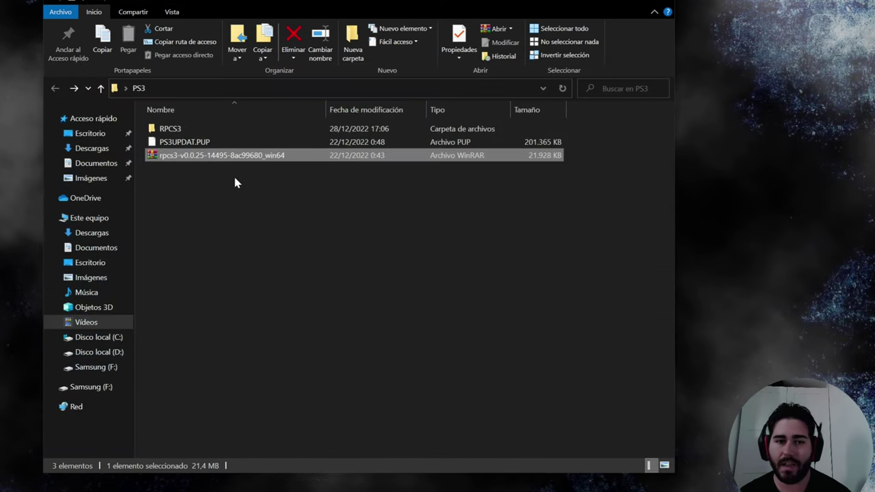
- Launch the rpcs3 application from the RPCS3 folder
{"action": "double_click", "coordinate": [171, 129]}
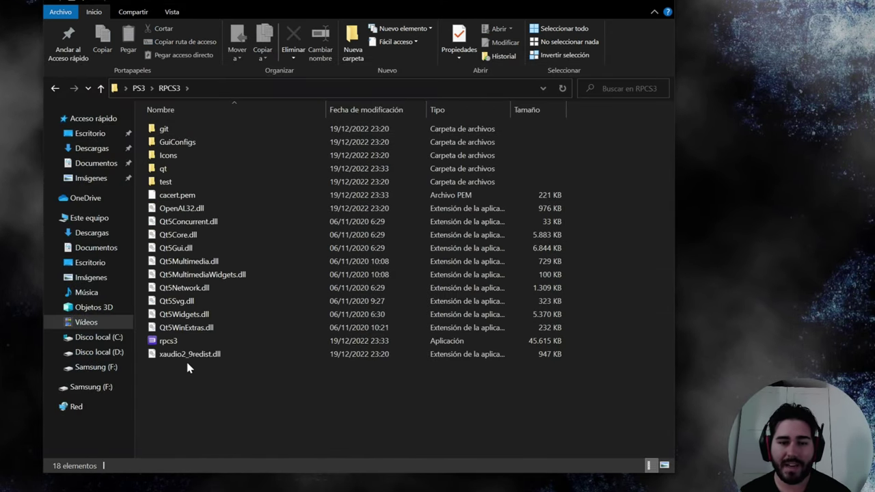
{"action": "left_click", "coordinate": [174, 342]}
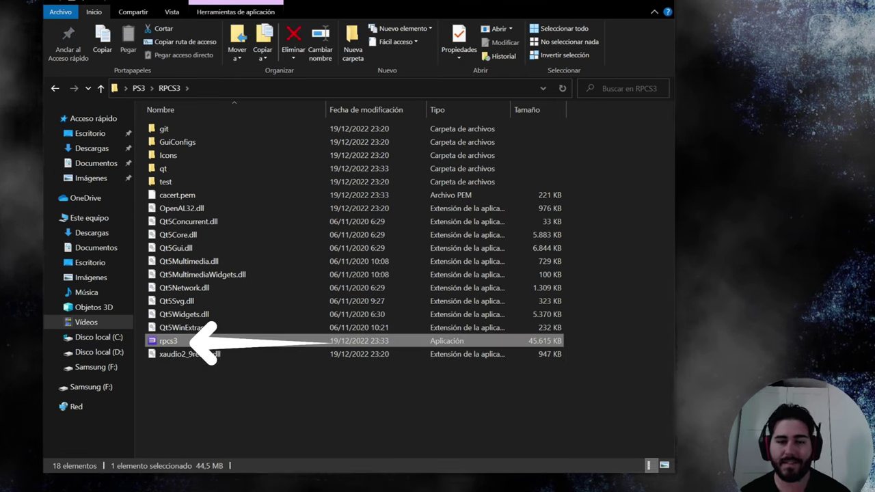
{"action": "double_click", "coordinate": [198, 341]}
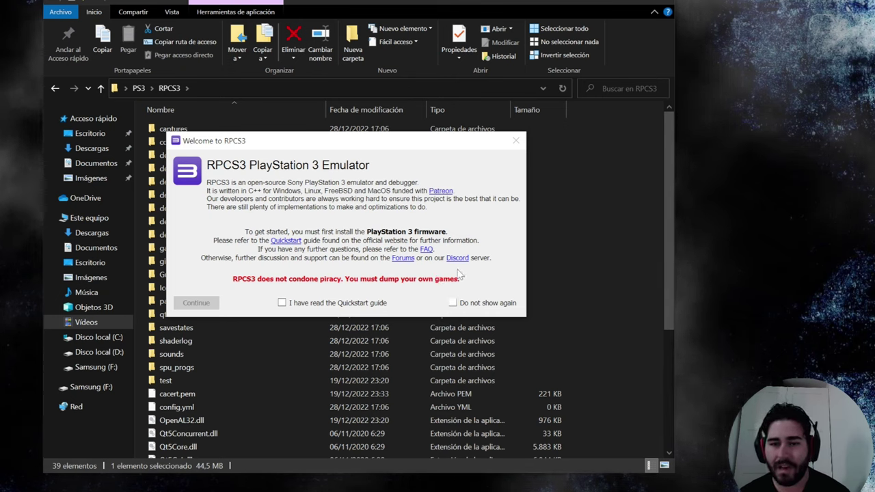
- Accept the RPCS3 welcome notice with the Quickstart guide marked as read and Do not show again enabled, and install the available emulator update
{"action": "left_click", "coordinate": [452, 303]}
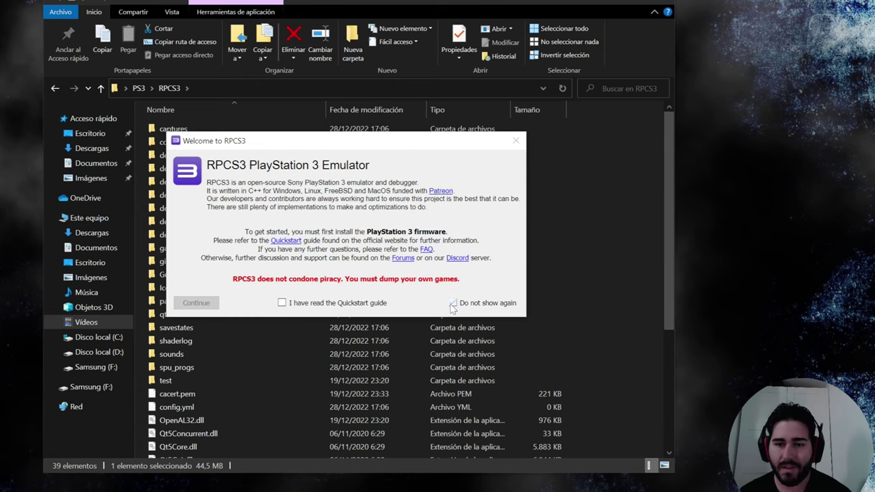
{"action": "left_click", "coordinate": [282, 304]}
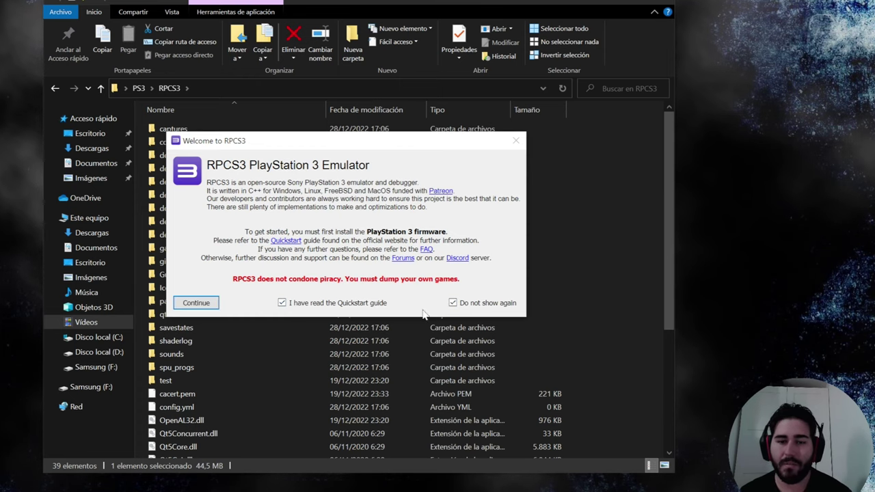
{"action": "left_click", "coordinate": [212, 305]}
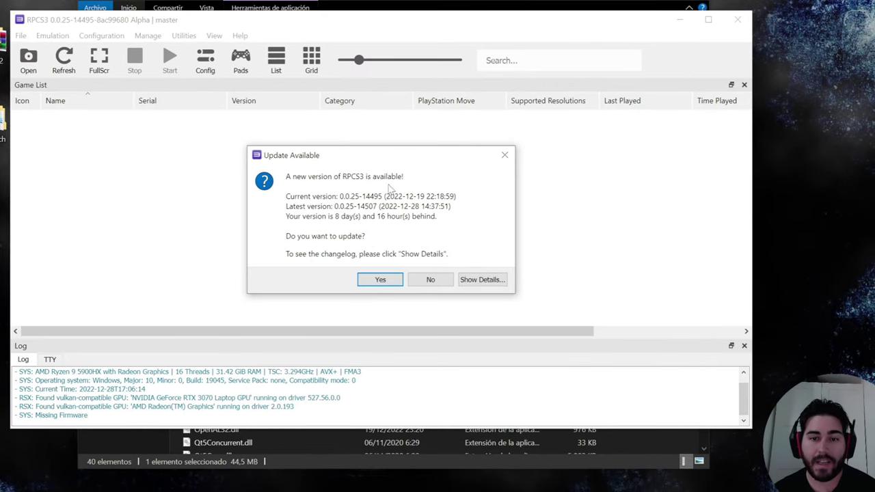
{"action": "left_click", "coordinate": [373, 280]}
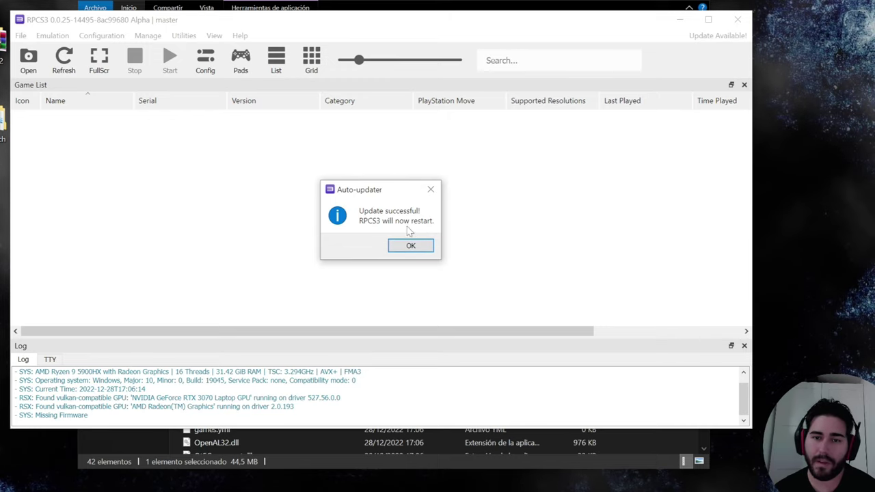
{"action": "left_click", "coordinate": [411, 247]}
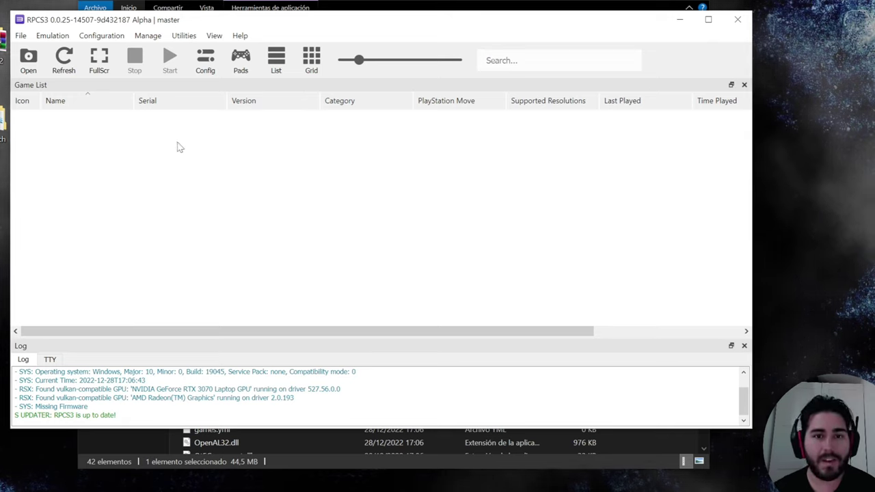
- Install the PS3 firmware from PS3UPDAT.PUP in the PS3 folder and dismiss the completion message with Don't show again enabled
{"action": "left_click", "coordinate": [21, 37]}
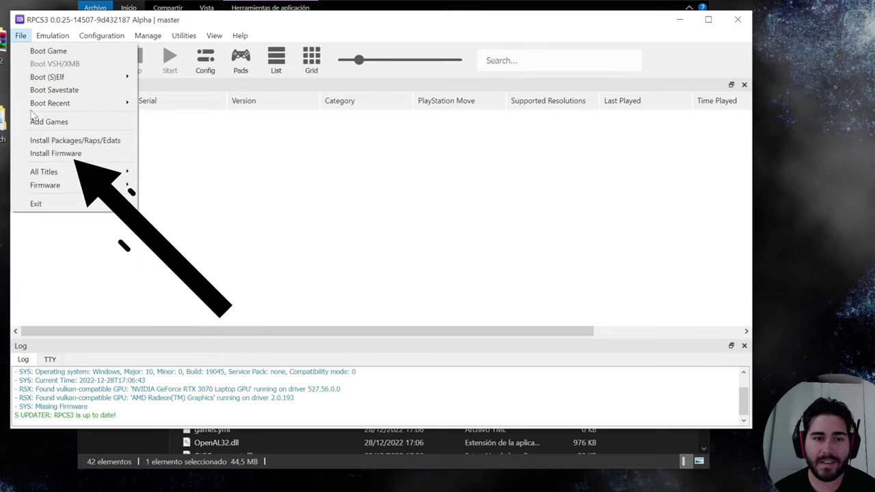
{"action": "left_click", "coordinate": [70, 156]}
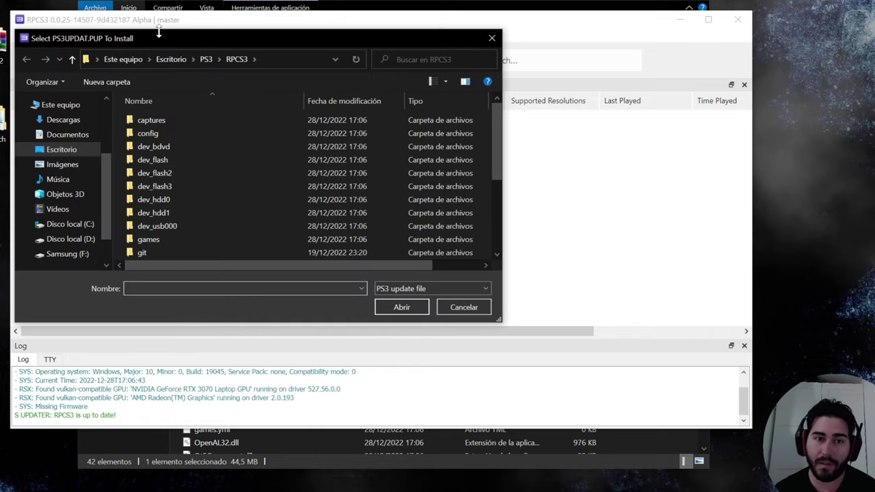
{"action": "left_click_drag", "start_coordinate": [153, 32], "coordinate": [188, 29]}
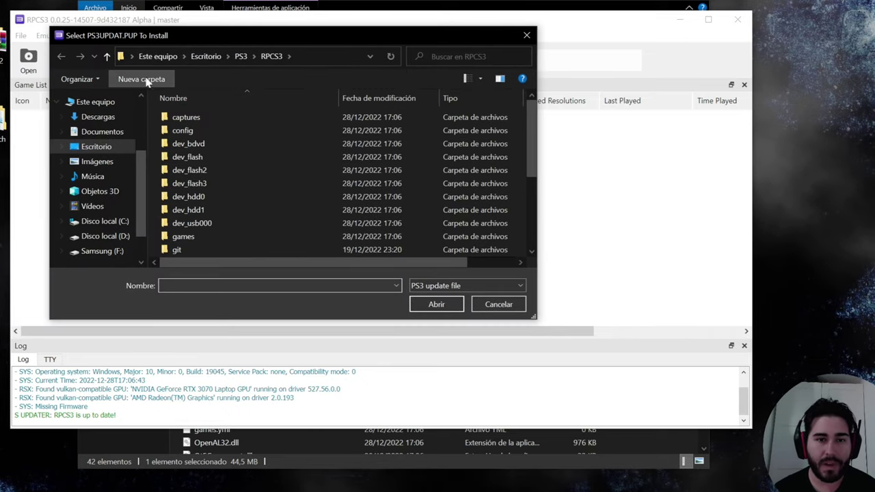
{"action": "left_click", "coordinate": [241, 57]}
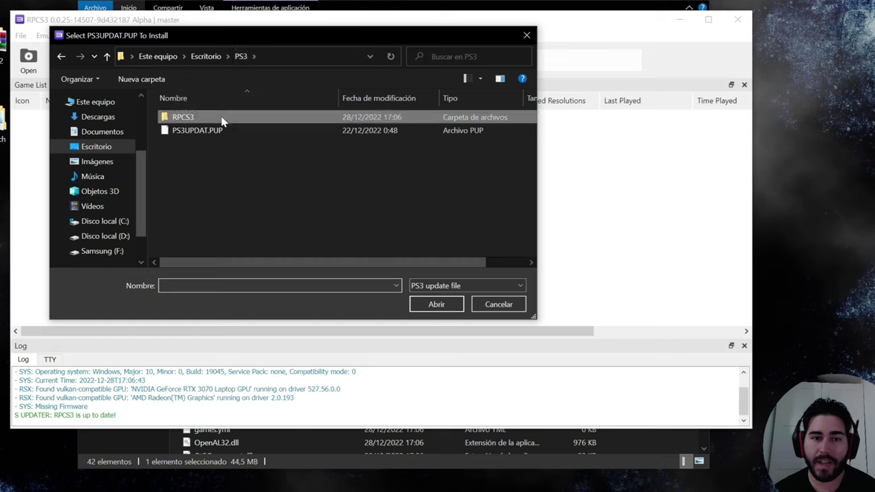
{"action": "left_click", "coordinate": [196, 134]}
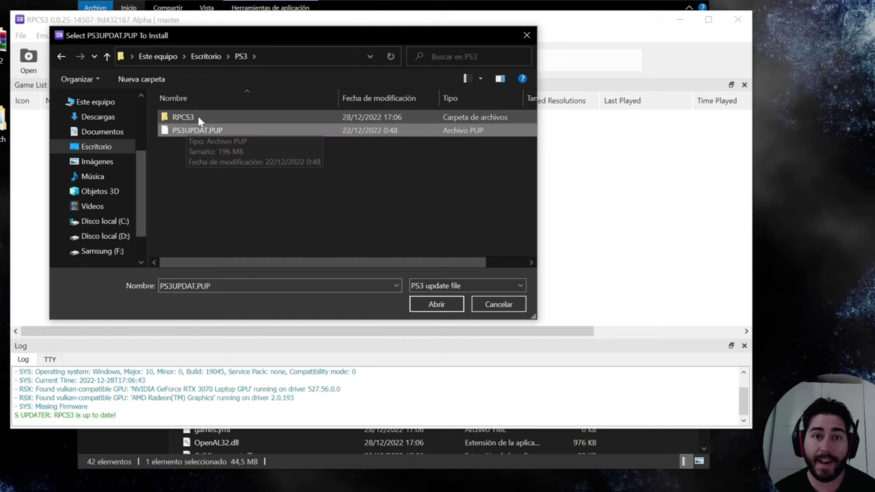
{"action": "left_click", "coordinate": [435, 306]}
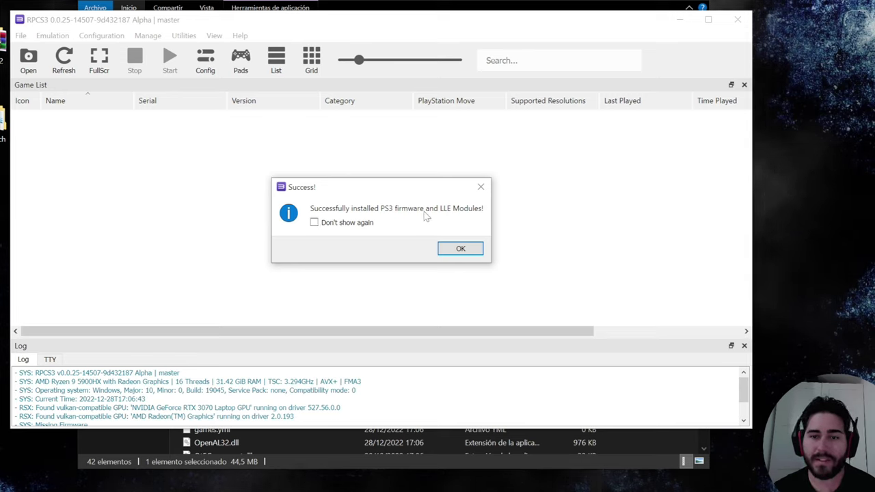
{"action": "left_click", "coordinate": [315, 223]}
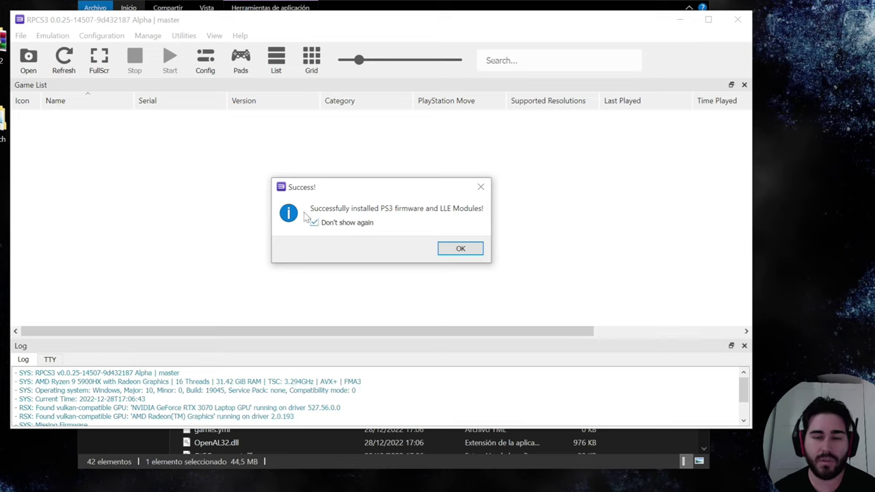
{"action": "left_click", "coordinate": [460, 248]}
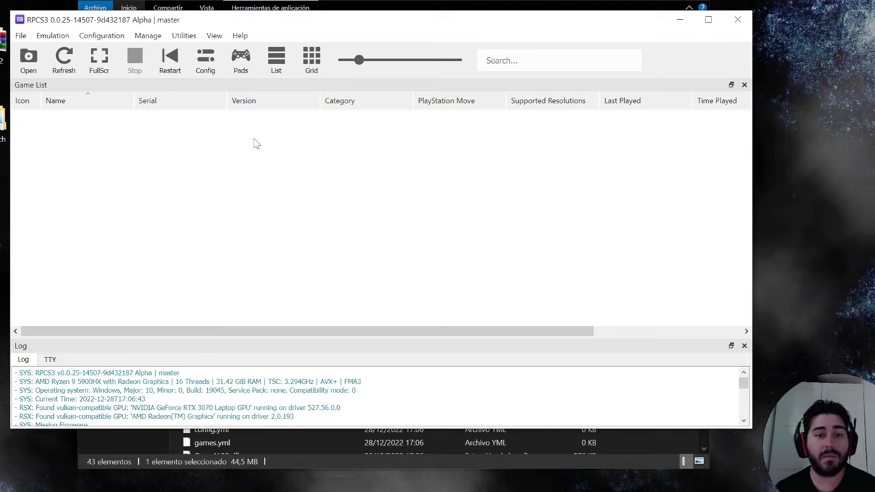
- In the emulator's GPU settings, choose Vulkan as the renderer and NVIDIA GeForce RTX 3070 Laptop GPU as the graphics device
{"action": "left_click", "coordinate": [209, 68]}
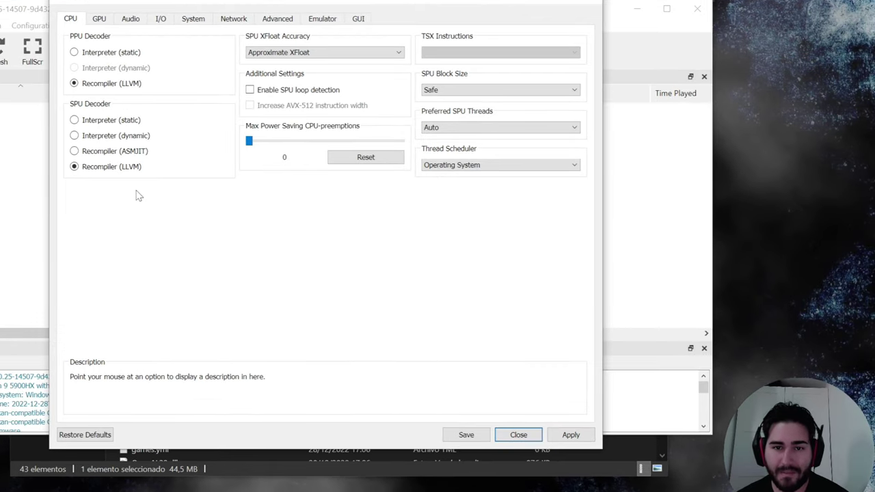
{"action": "left_click", "coordinate": [102, 21]}
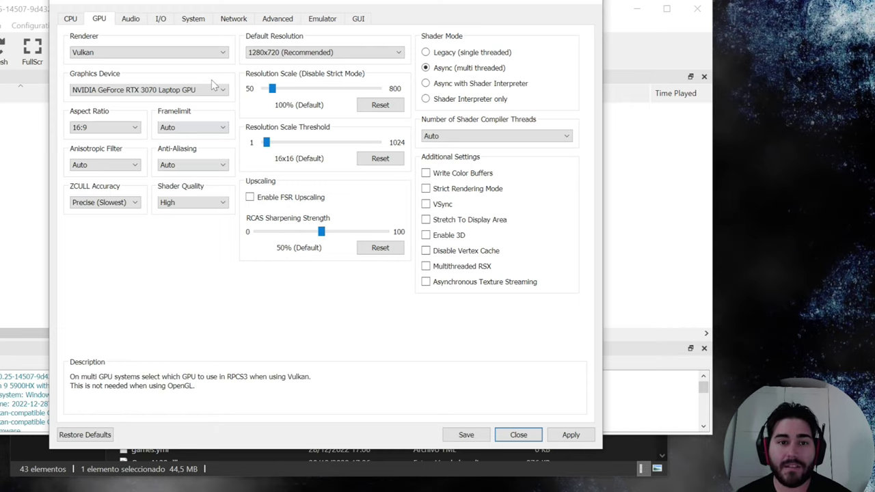
{"action": "left_click", "coordinate": [116, 54]}
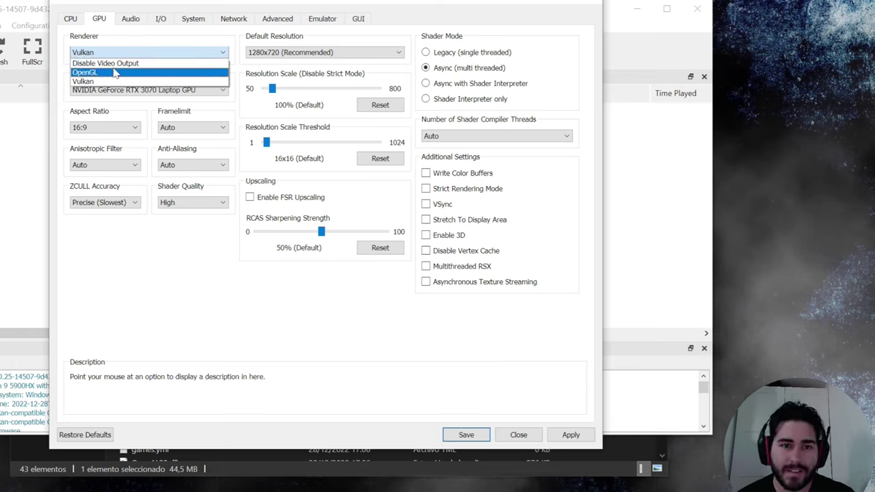
{"action": "left_click", "coordinate": [94, 83]}
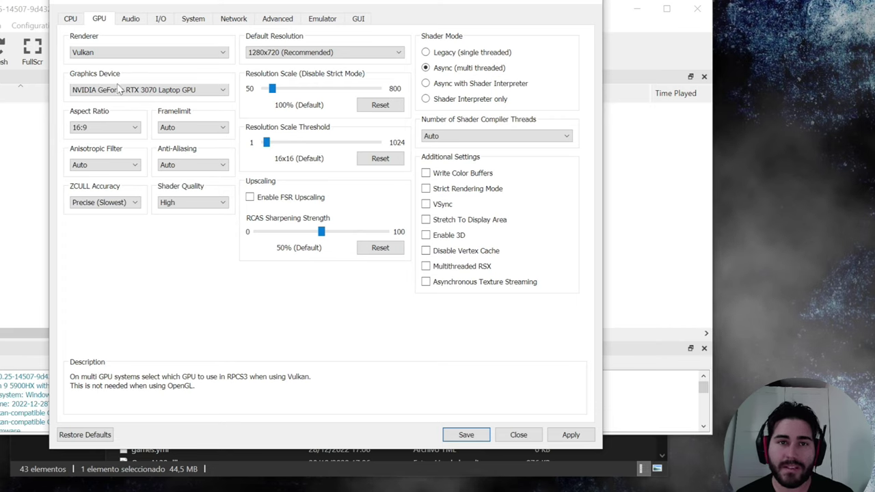
{"action": "left_click", "coordinate": [124, 90]}
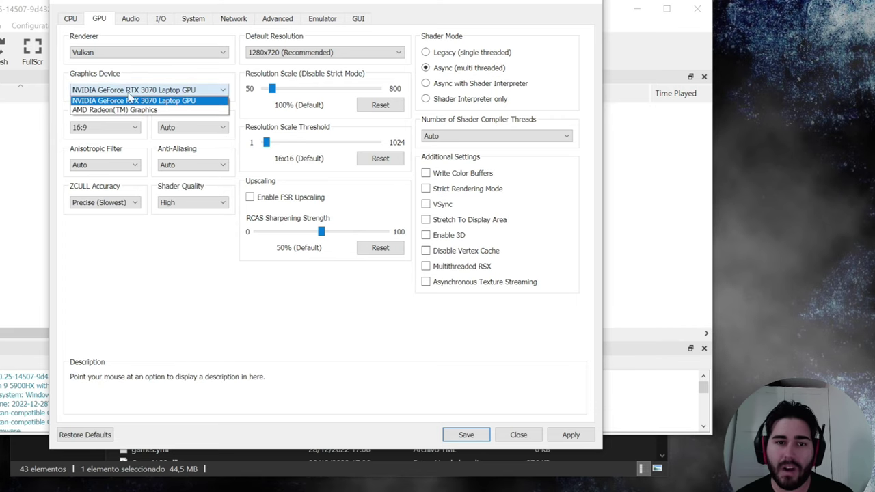
{"action": "left_click", "coordinate": [122, 101]}
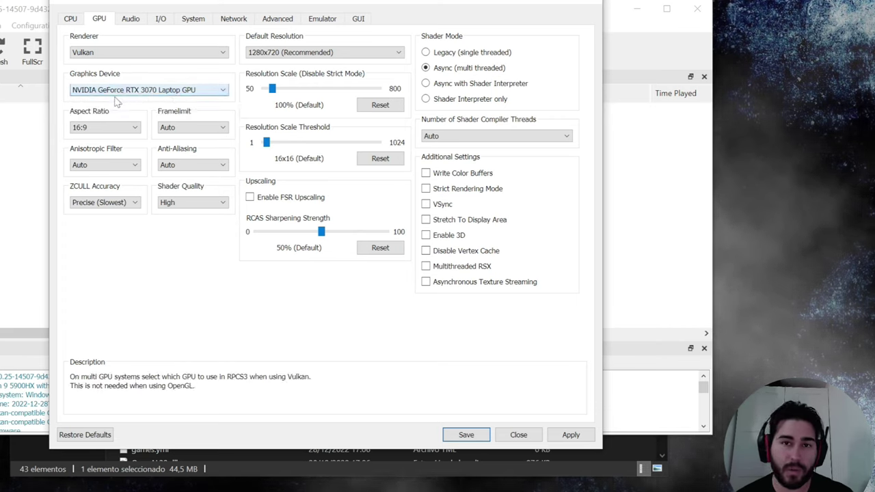
- Try OpenGL as the renderer and return the setting to Vulkan
{"action": "left_click", "coordinate": [132, 54]}
{"action": "left_click", "coordinate": [143, 73]}
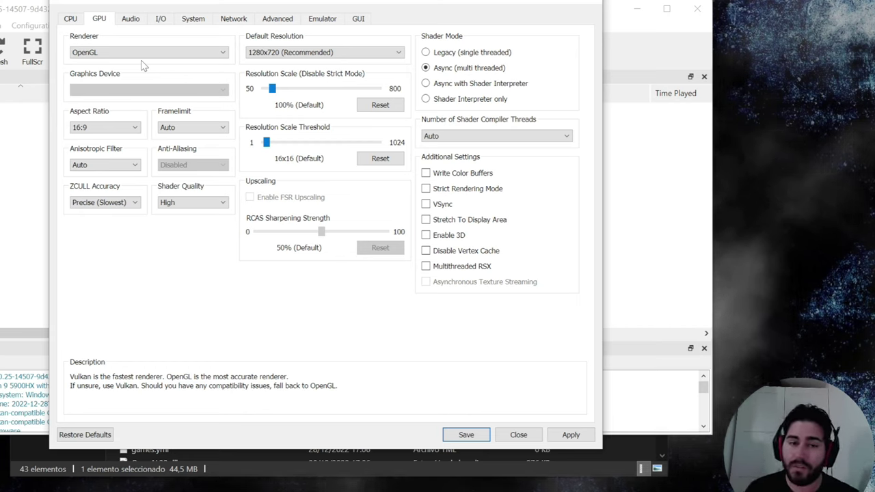
{"action": "left_click", "coordinate": [112, 55]}
{"action": "left_click", "coordinate": [94, 81]}
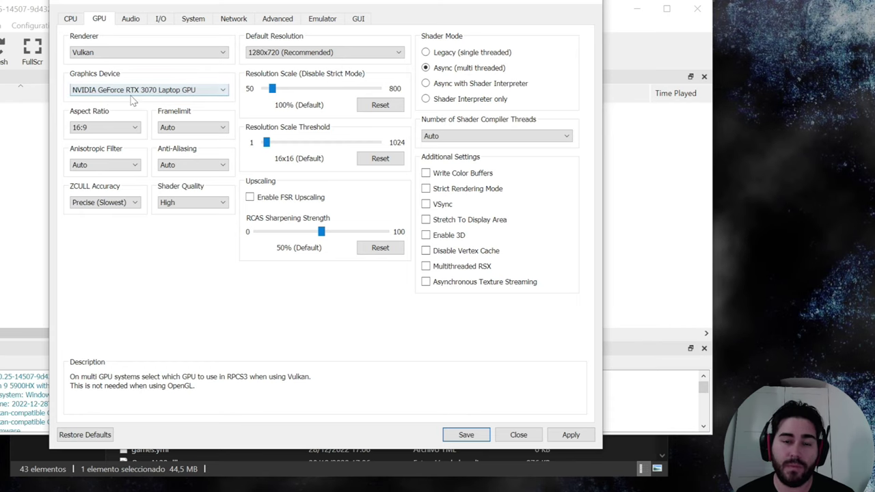
- Check the aspect ratio and frame limit choices, leaving them at 16:9 and Auto
{"action": "left_click", "coordinate": [130, 126]}
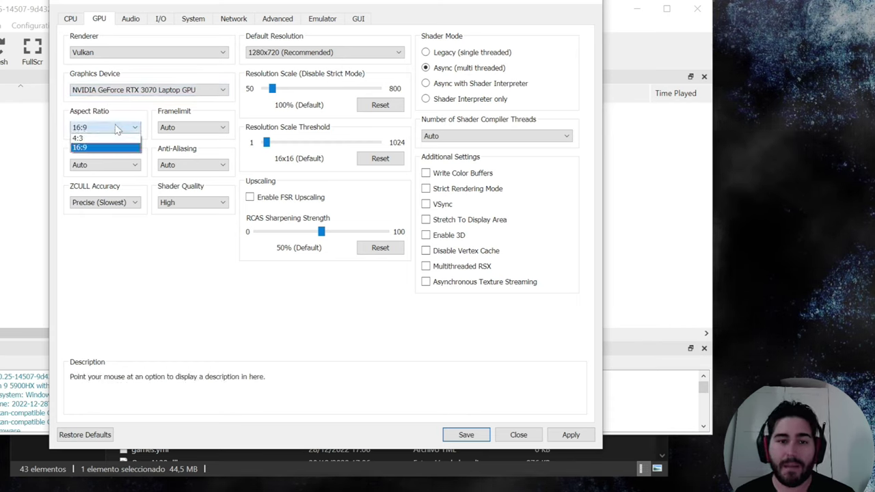
{"action": "left_click", "coordinate": [87, 137]}
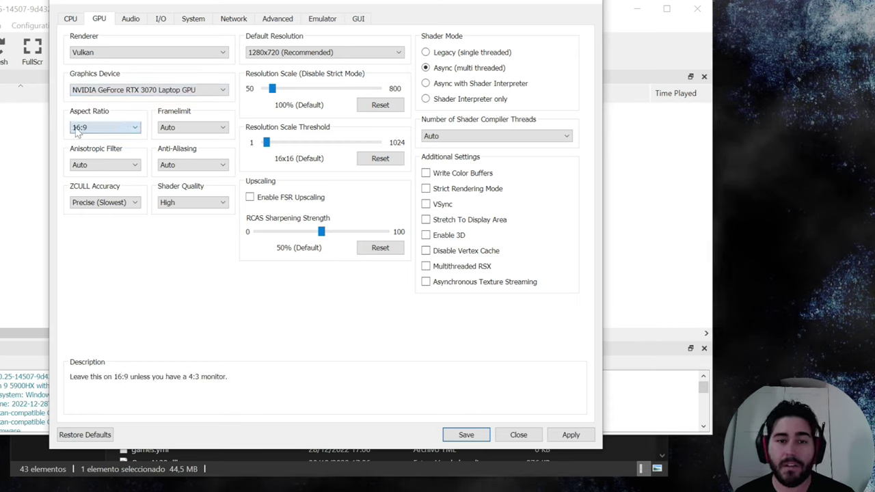
{"action": "left_click", "coordinate": [198, 128]}
{"action": "left_click", "coordinate": [186, 129]}
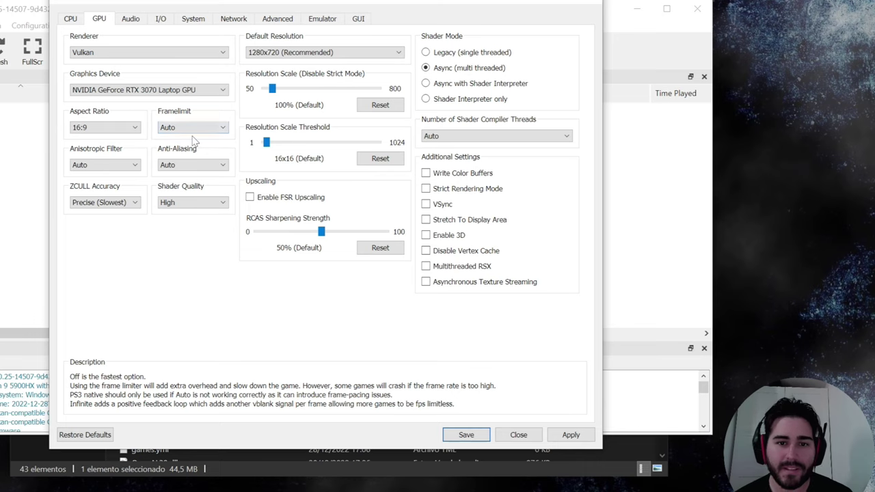
- Try frame limits of 60 and PS3 Native, and return the setting to Auto
{"action": "left_click", "coordinate": [180, 127]}
{"action": "left_click", "coordinate": [179, 155]}
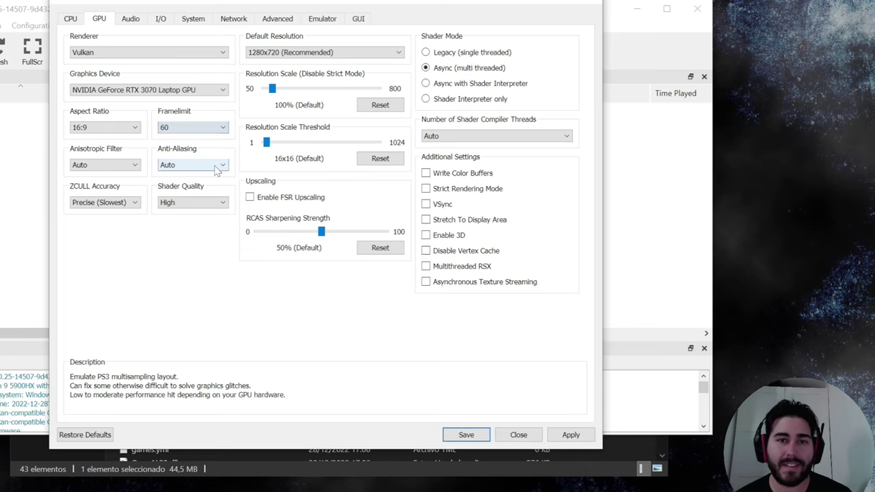
{"action": "left_click", "coordinate": [186, 130]}
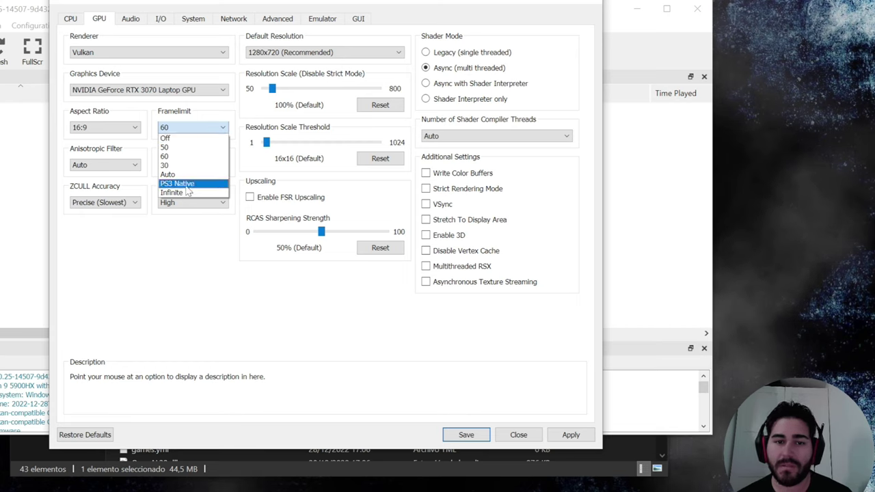
{"action": "left_click", "coordinate": [189, 183]}
{"action": "left_click", "coordinate": [195, 128]}
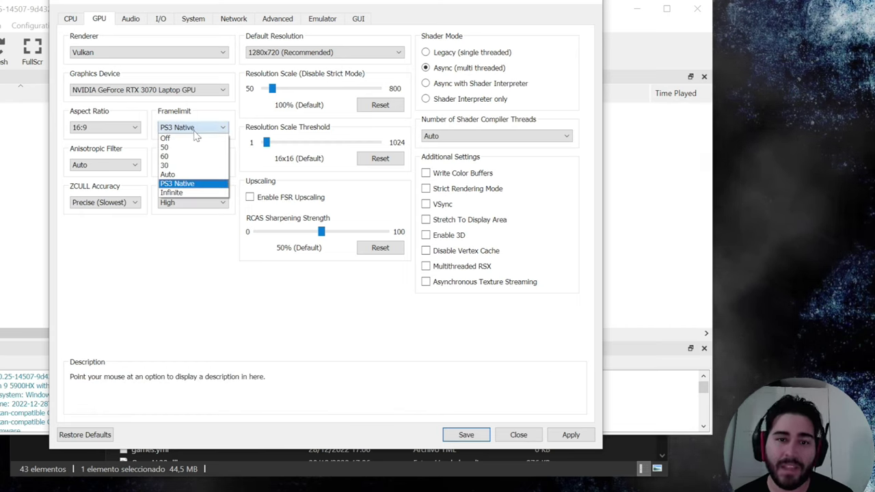
{"action": "left_click", "coordinate": [179, 175]}
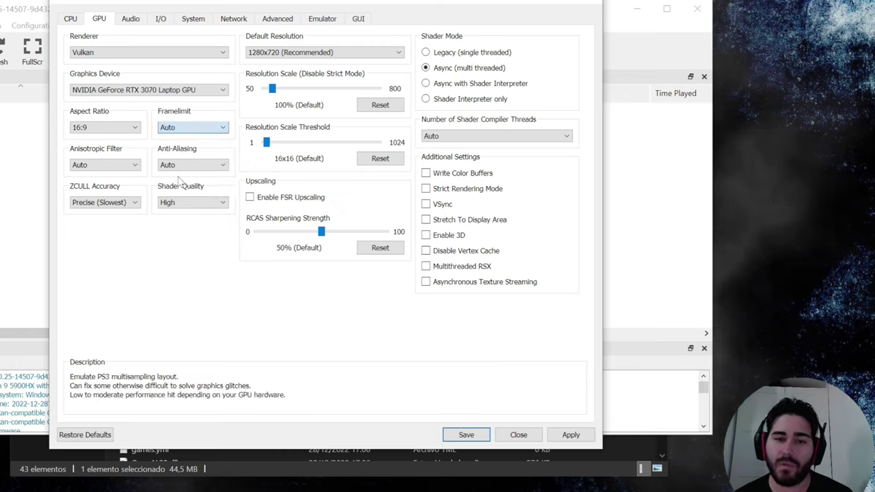
- Try the 2x anisotropic filter and return the setting to Auto
{"action": "left_click", "coordinate": [132, 168]}
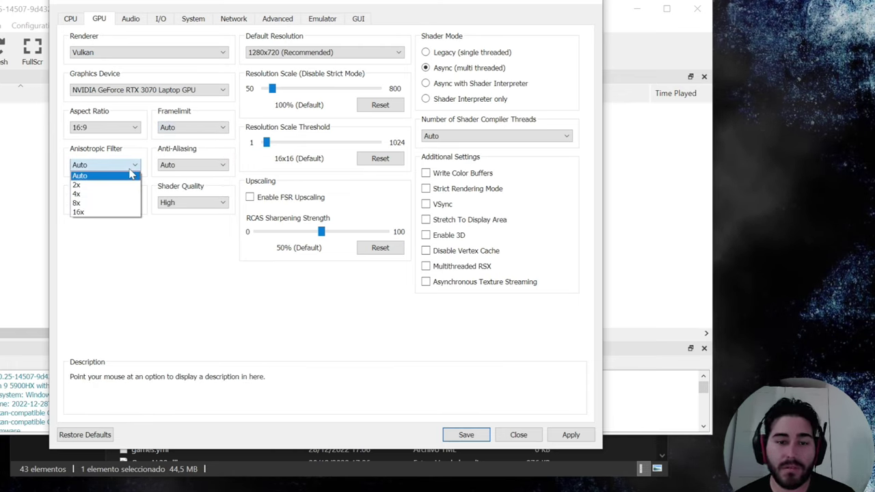
{"action": "left_click", "coordinate": [97, 185]}
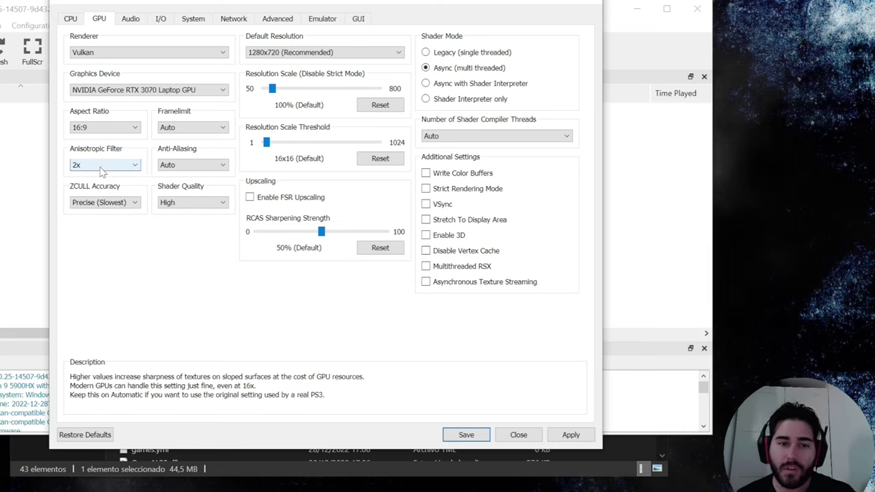
{"action": "left_click", "coordinate": [103, 168]}
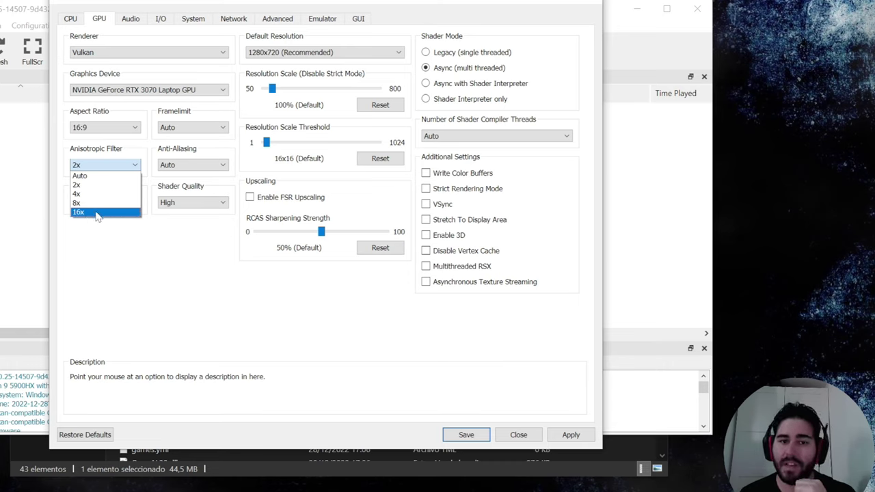
{"action": "left_click", "coordinate": [90, 177]}
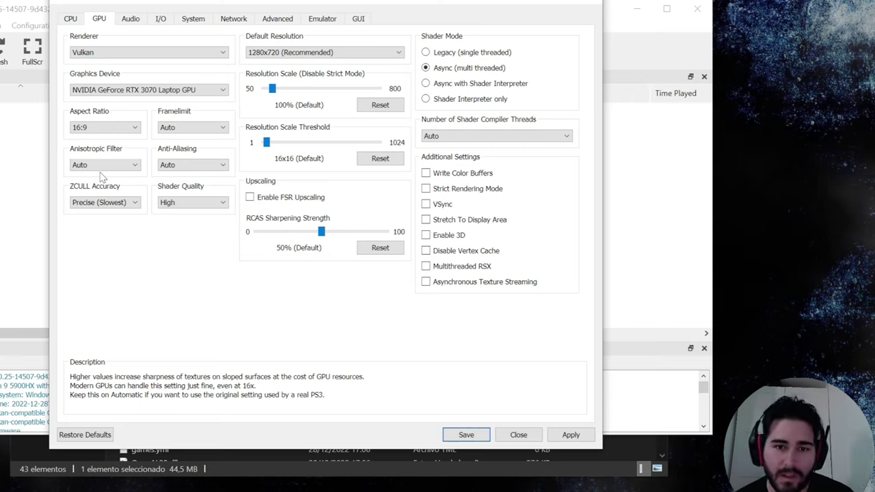
- Review the anti-aliasing and ZCULL accuracy options, keeping Auto and Precise (Slowest)
{"action": "left_click", "coordinate": [190, 166]}
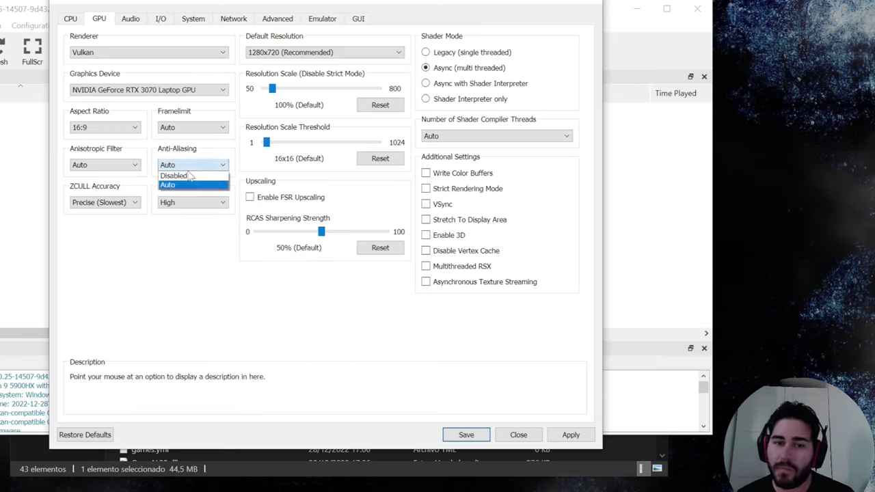
{"action": "left_click", "coordinate": [179, 185]}
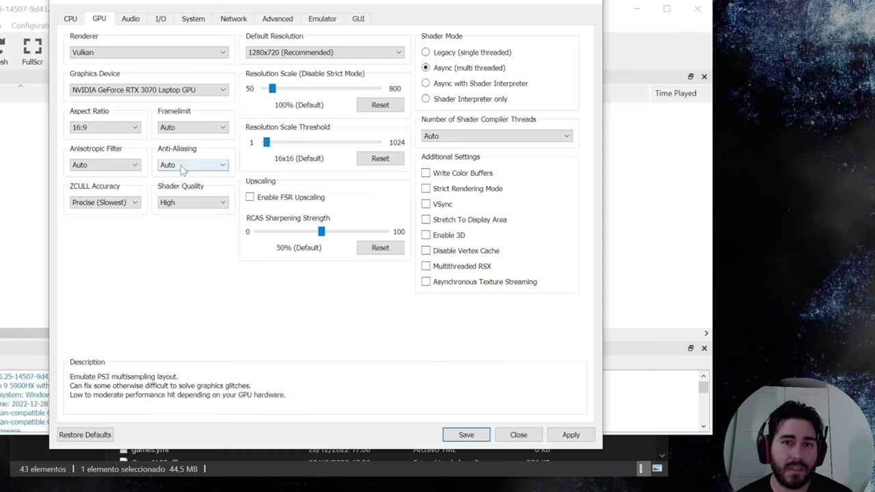
{"action": "left_click", "coordinate": [183, 168]}
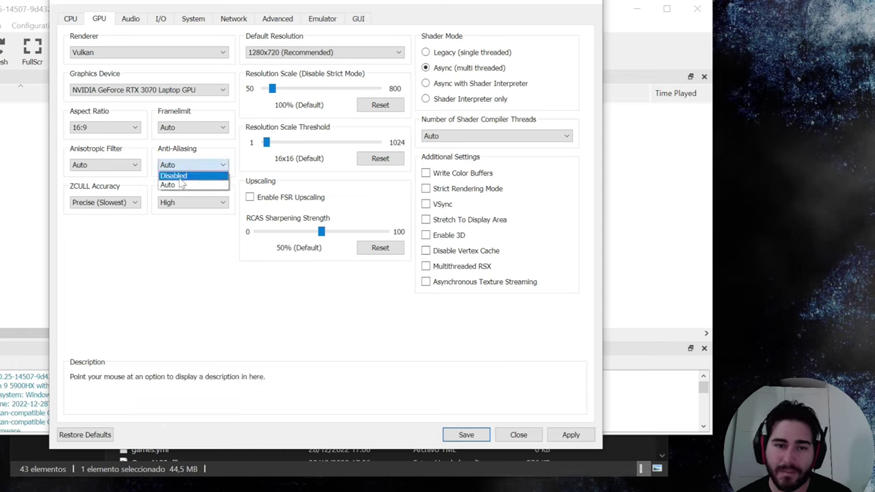
{"action": "left_click", "coordinate": [174, 187]}
{"action": "left_click", "coordinate": [116, 203]}
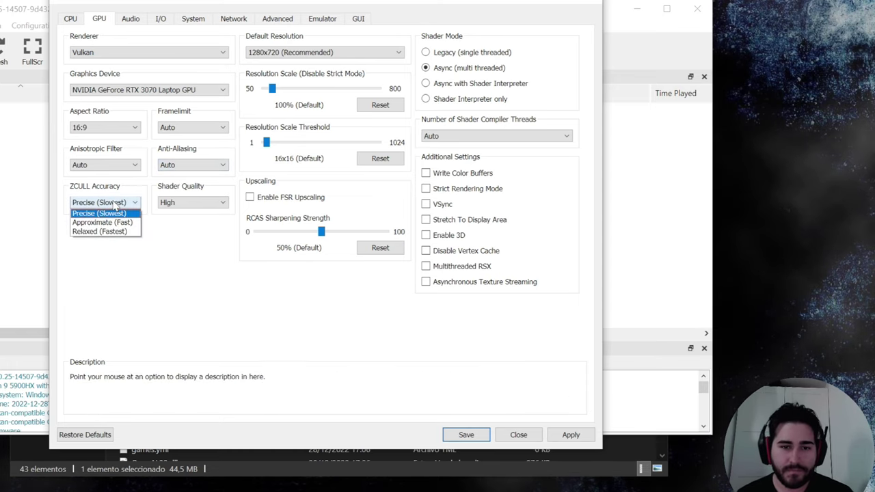
{"action": "left_click", "coordinate": [122, 198]}
- Try Low shader quality and return the setting to High
{"action": "left_click", "coordinate": [184, 202]}
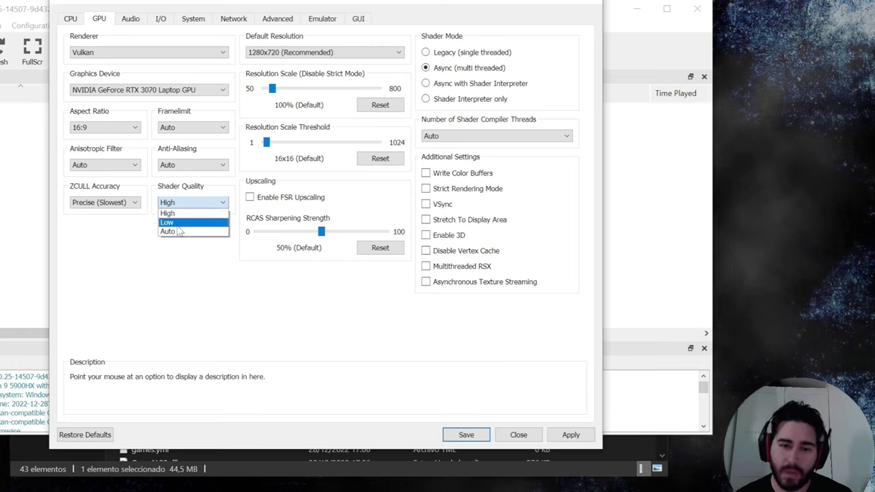
{"action": "left_click", "coordinate": [168, 224]}
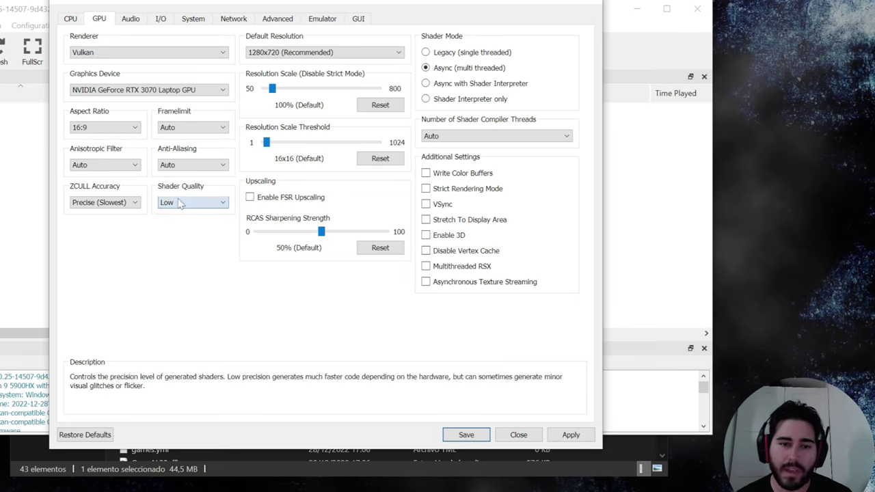
{"action": "left_click", "coordinate": [186, 203]}
{"action": "left_click", "coordinate": [186, 214]}
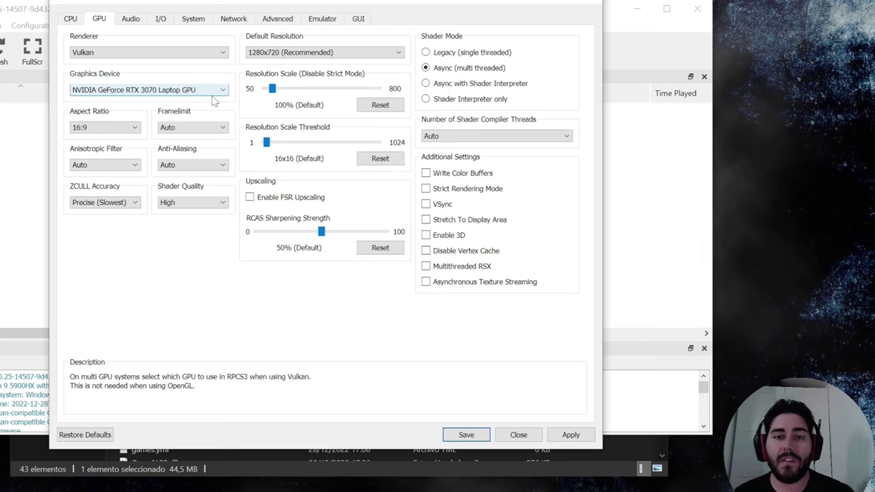
- Keep the default resolution at 1280x720 (Recommended) and set the resolution scale to 200% (2560x1440)
{"action": "left_click", "coordinate": [268, 55]}
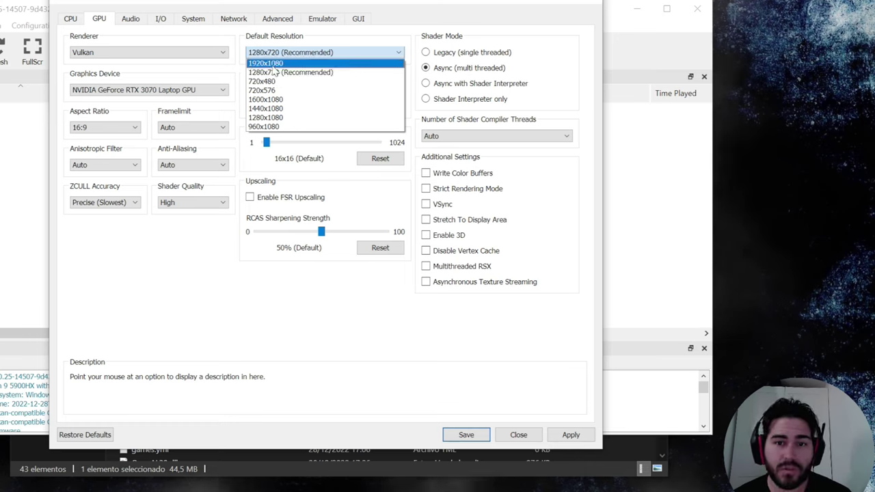
{"action": "left_click", "coordinate": [294, 73]}
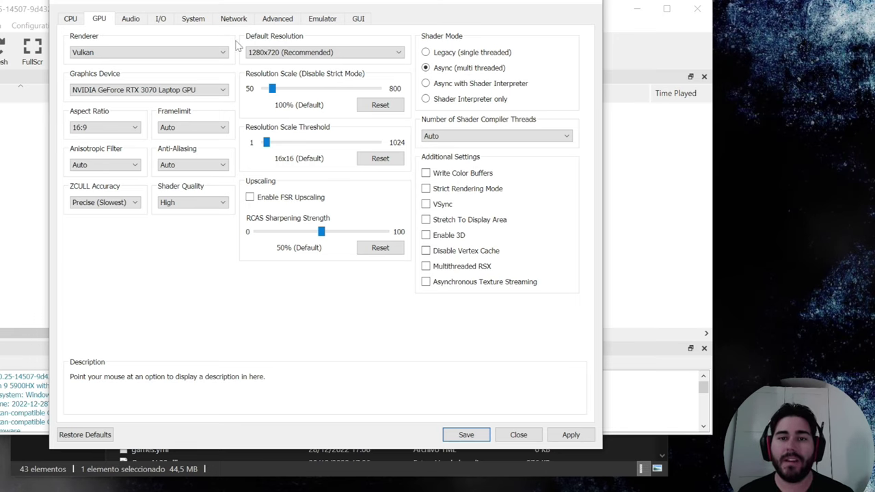
{"action": "mouse_move", "coordinate": [272, 91]}
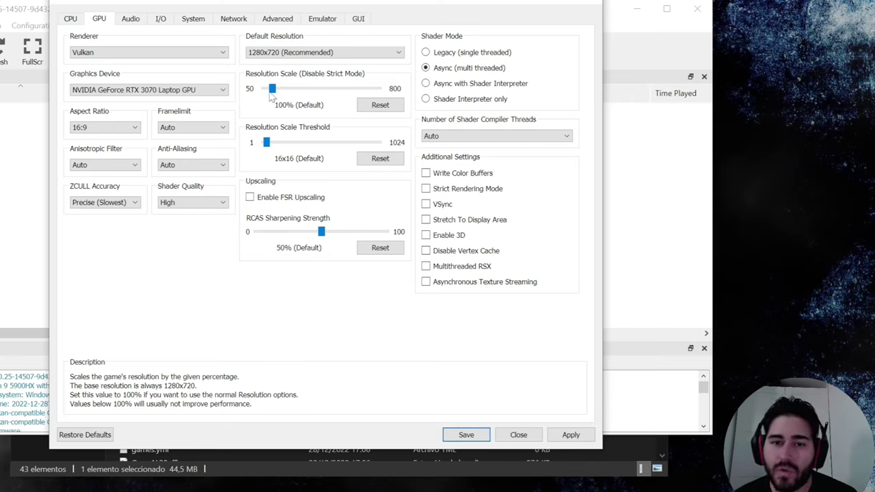
{"action": "left_click", "coordinate": [278, 93]}
{"action": "left_click_drag", "start_coordinate": [278, 94], "coordinate": [282, 95]}
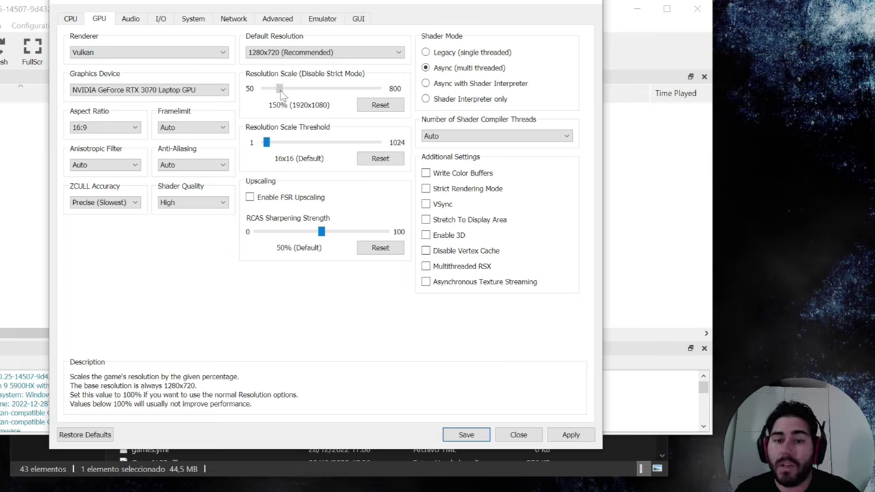
{"action": "mouse_move", "coordinate": [282, 93]}
{"action": "left_mouse_down"}
{"action": "mouse_move", "coordinate": [308, 91]}
{"action": "mouse_move", "coordinate": [287, 88]}
{"action": "left_mouse_up"}
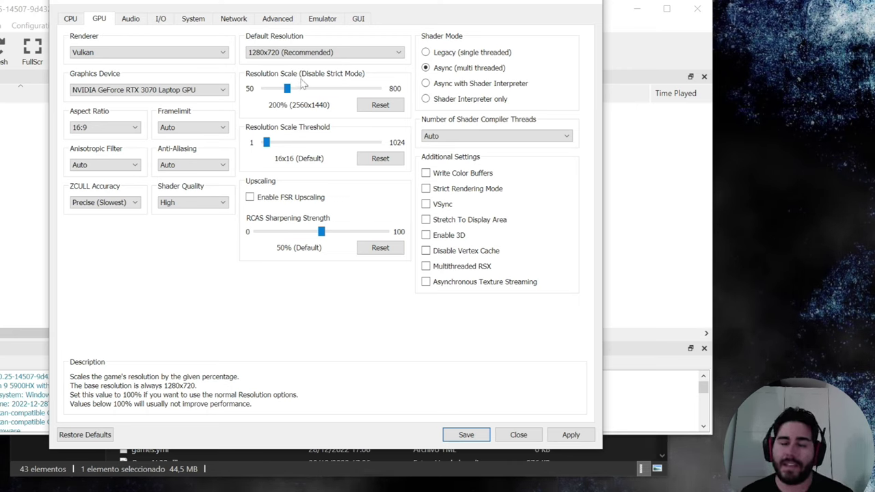
{"action": "mouse_move", "coordinate": [292, 95]}
{"action": "left_mouse_down"}
{"action": "mouse_move", "coordinate": [319, 97]}
{"action": "mouse_move", "coordinate": [289, 93]}
{"action": "left_mouse_up"}
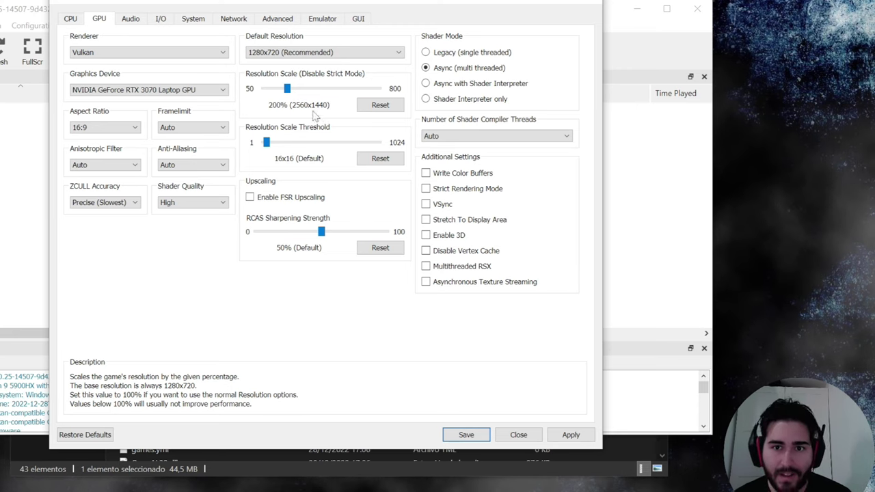
{"action": "mouse_move", "coordinate": [287, 89]}
{"action": "left_mouse_down"}
{"action": "mouse_move", "coordinate": [252, 93]}
{"action": "mouse_move", "coordinate": [271, 87]}
{"action": "left_mouse_up"}
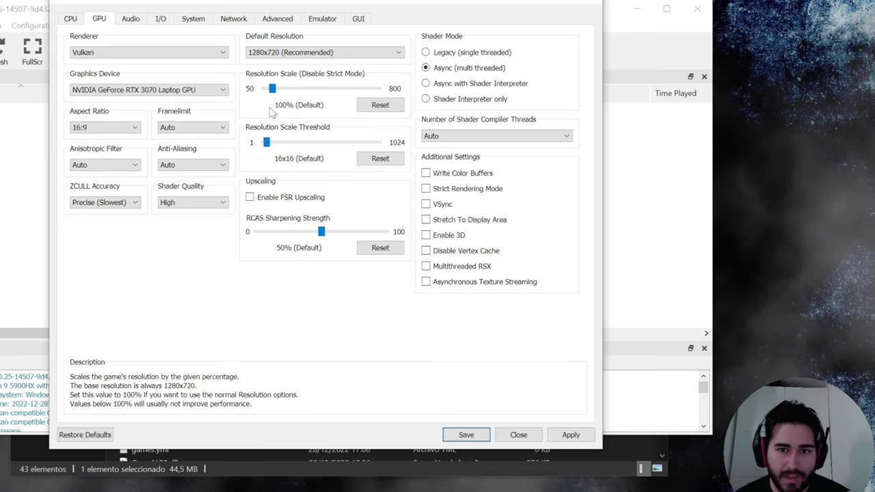
{"action": "left_click_drag", "start_coordinate": [273, 88], "coordinate": [291, 90]}
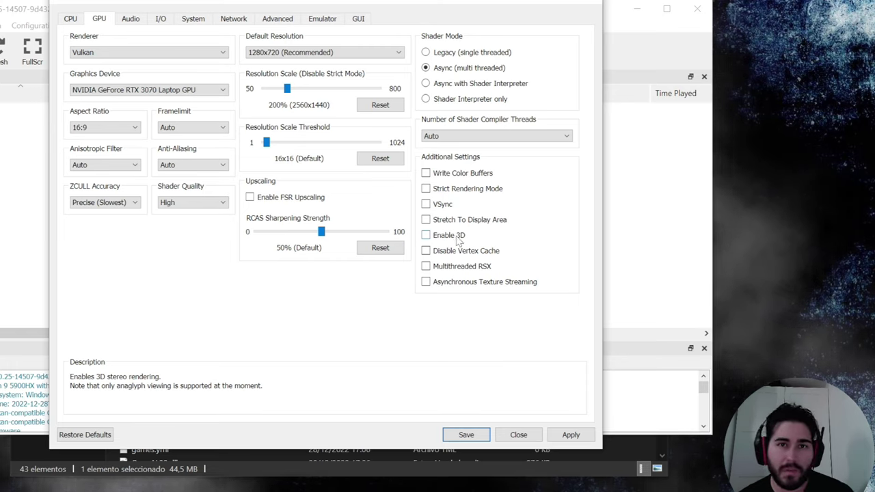
- Look over the audio and I/O settings, and set the console language to Spanish in the system settings
{"action": "left_click", "coordinate": [130, 19]}
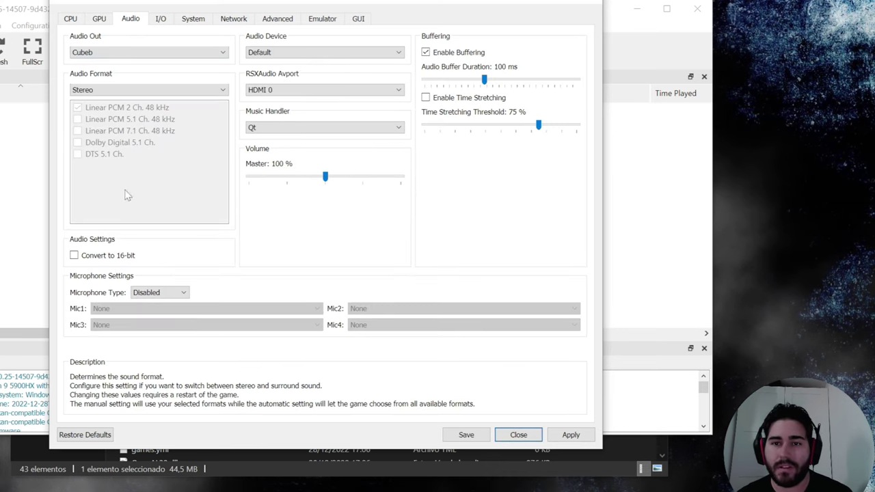
{"action": "left_click", "coordinate": [159, 19]}
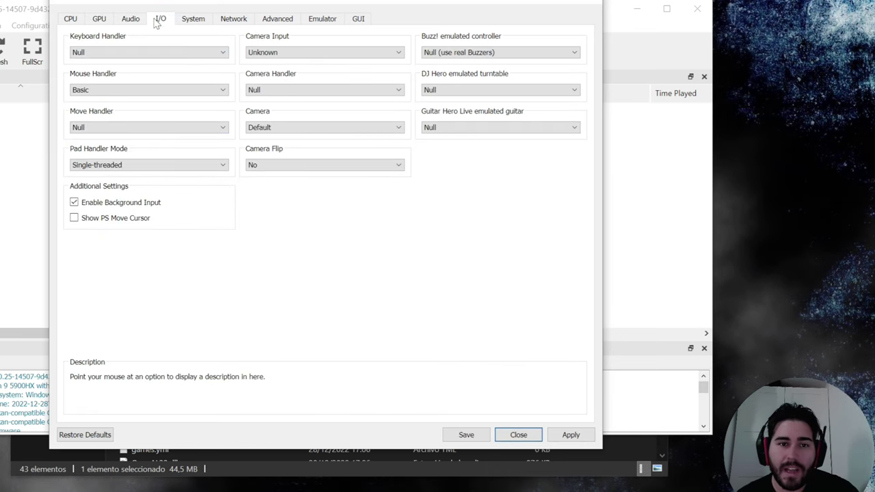
{"action": "left_click", "coordinate": [208, 20]}
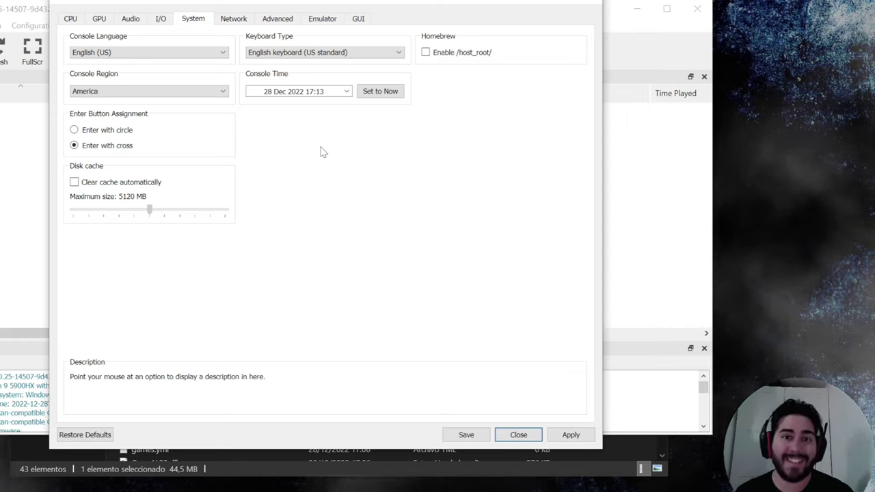
{"action": "left_click", "coordinate": [118, 54]}
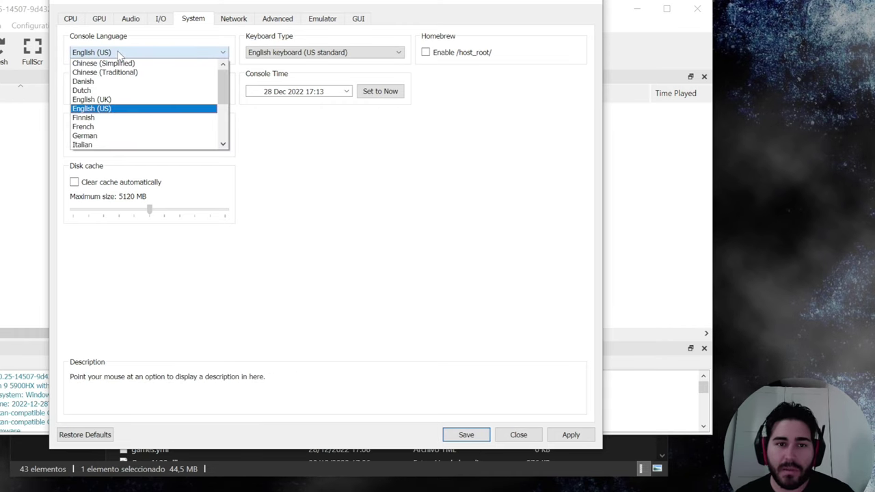
{"action": "scroll", "coordinate": [126, 107], "scroll_direction": "down", "scroll_amount": 3}
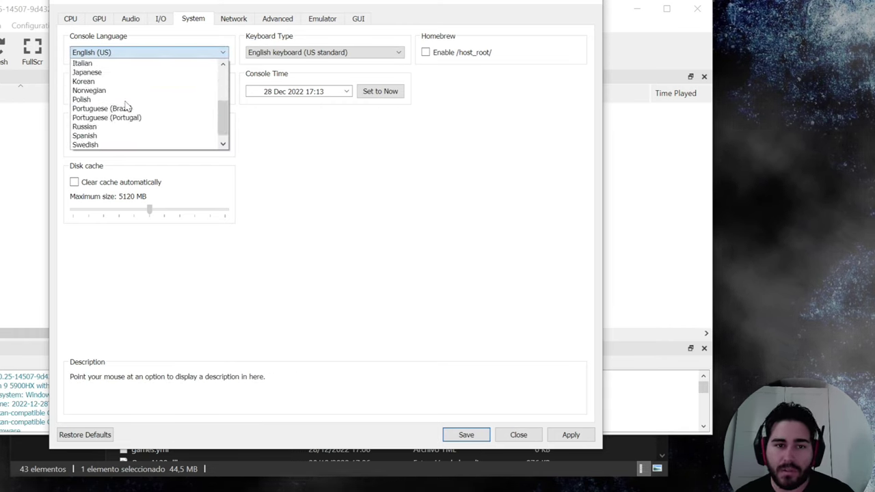
{"action": "left_click", "coordinate": [106, 135]}
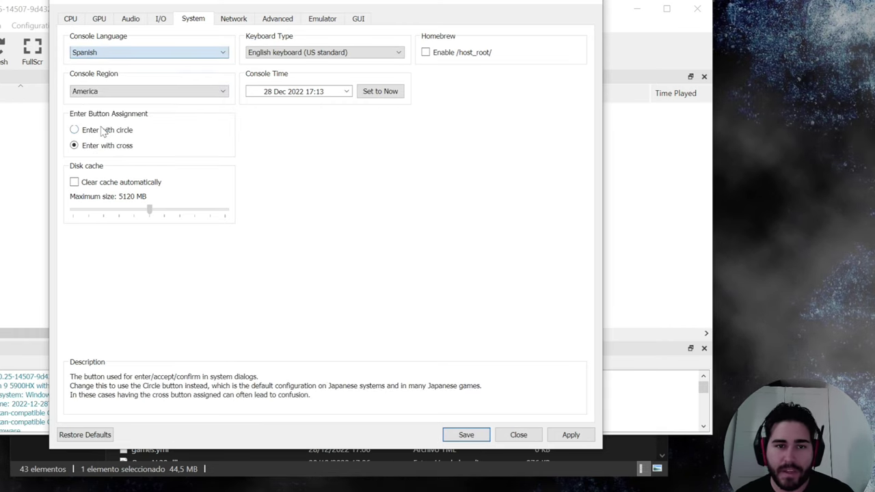
- Set the console's keyboard type to Spanish keyboard
{"action": "left_click", "coordinate": [274, 53]}
{"action": "scroll", "coordinate": [274, 93], "scroll_direction": "down", "scroll_amount": 2}
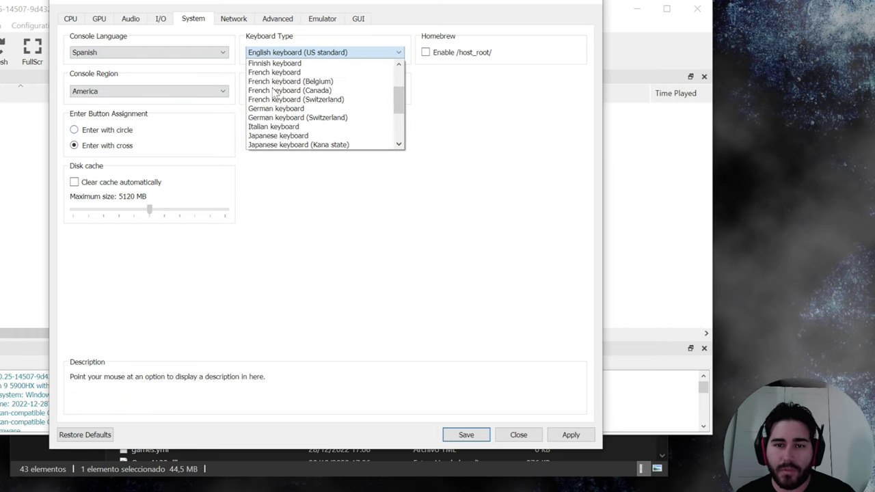
{"action": "scroll", "coordinate": [273, 96], "scroll_direction": "down", "scroll_amount": 3}
{"action": "left_click", "coordinate": [279, 129]}
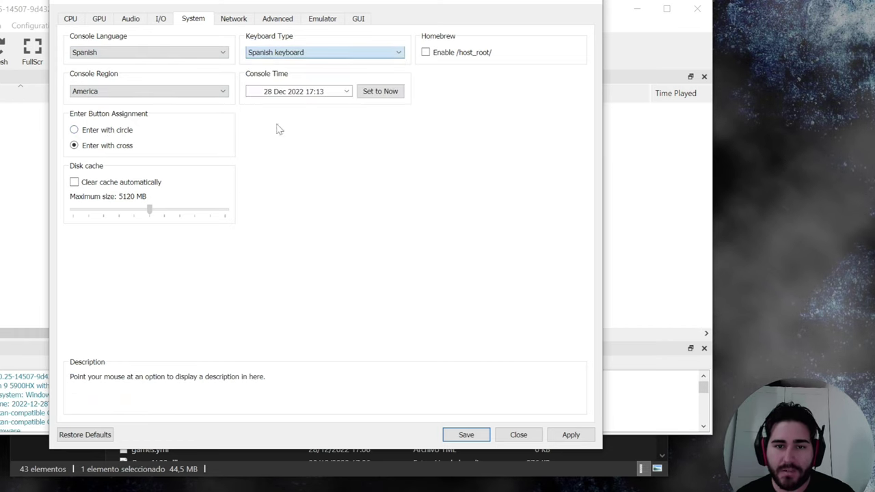
- Set the console region to Europe, Oceania, Middle East, Russia, and look over the network, advanced, emulator and GUI settings
{"action": "left_click", "coordinate": [117, 97]}
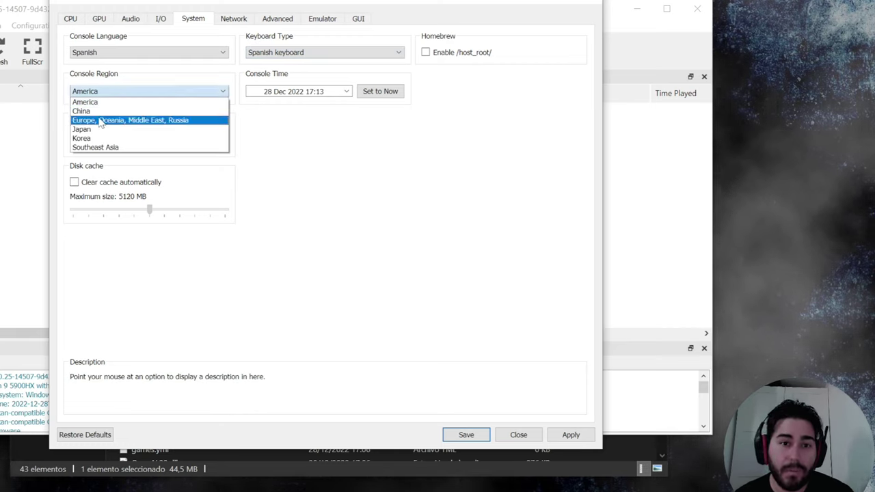
{"action": "left_click", "coordinate": [101, 121]}
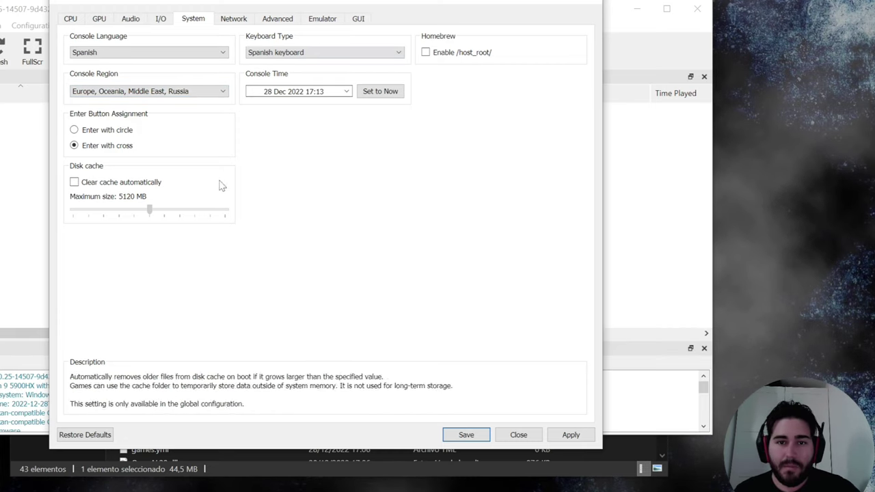
{"action": "left_click", "coordinate": [241, 23]}
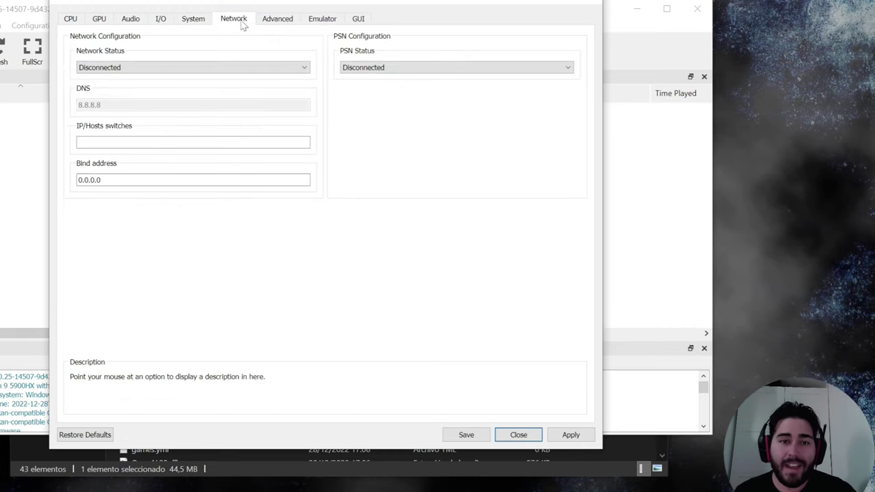
{"action": "left_click", "coordinate": [292, 22]}
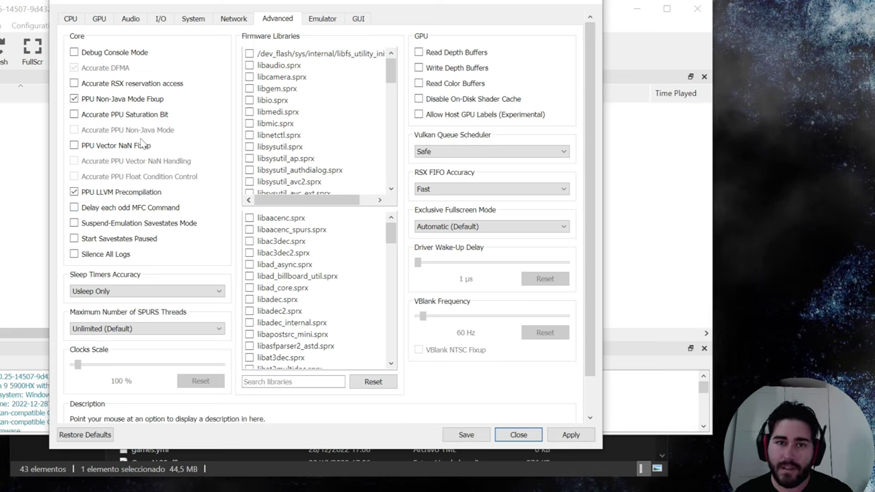
{"action": "left_click", "coordinate": [323, 18]}
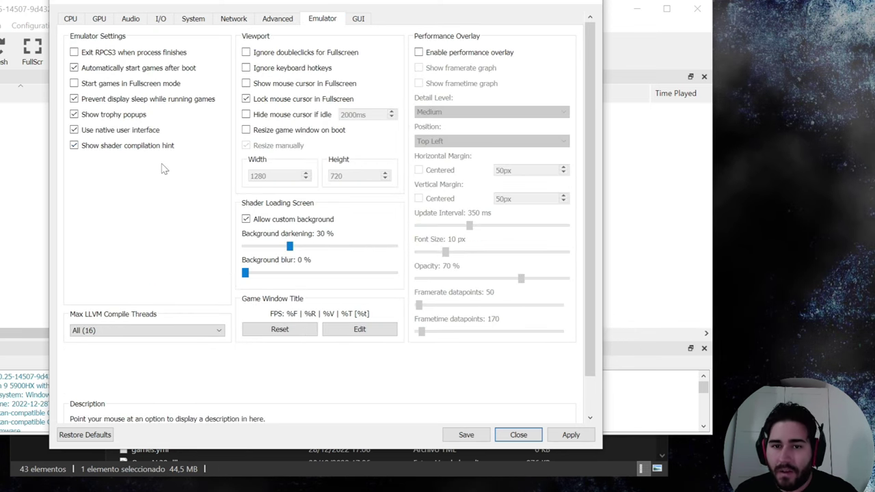
{"action": "left_click", "coordinate": [358, 19]}
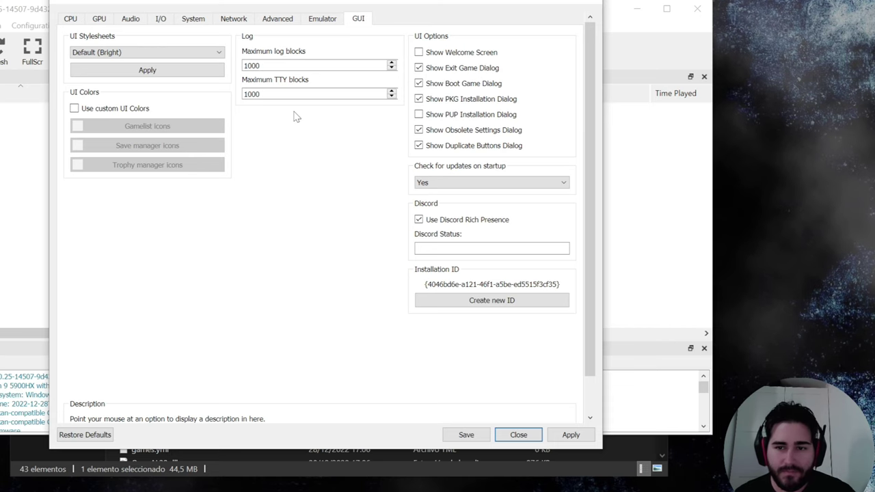
- Check the CPU decoder settings, and apply and save the emulator configuration
{"action": "left_click", "coordinate": [72, 19]}
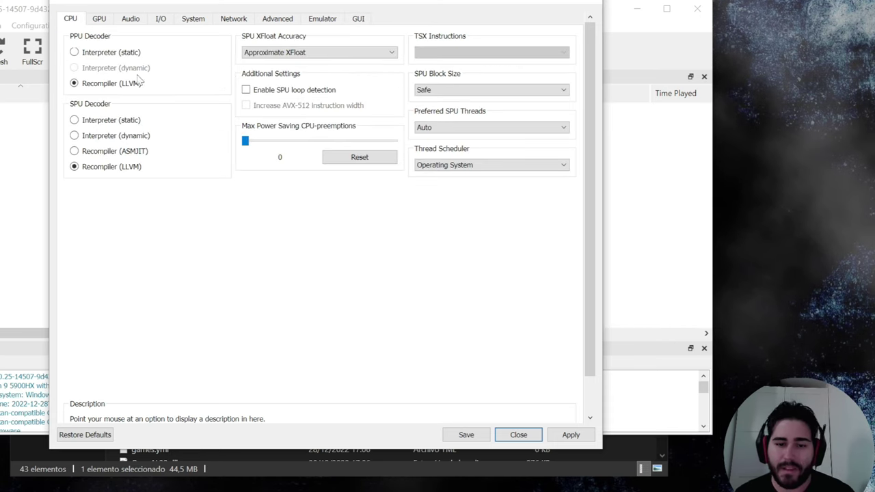
{"action": "left_click", "coordinate": [578, 437]}
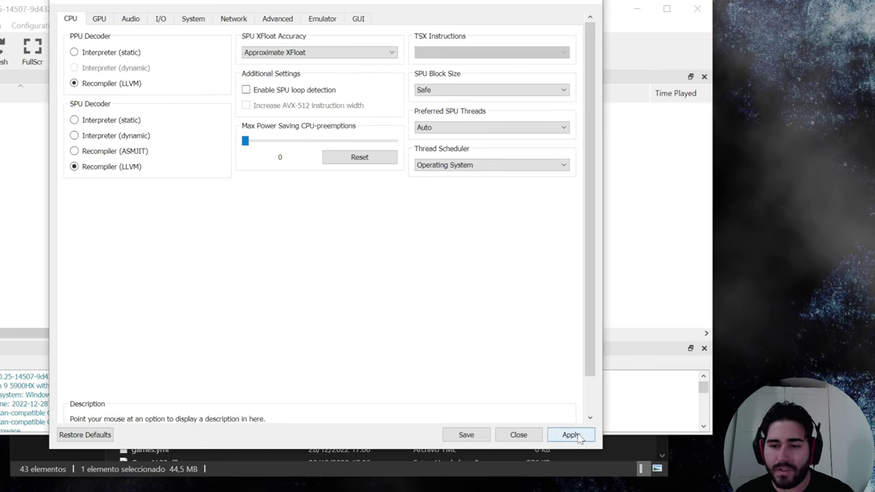
{"action": "left_click", "coordinate": [468, 438]}
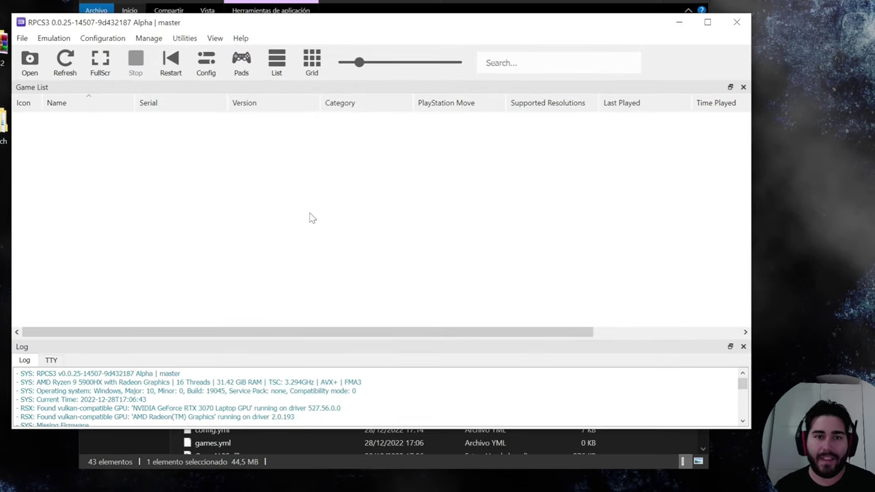
- Try the DualShock 3 and DualShock 4 handlers for Player 1, return to Keyboard, and discard the pad settings
{"action": "left_click", "coordinate": [243, 63]}
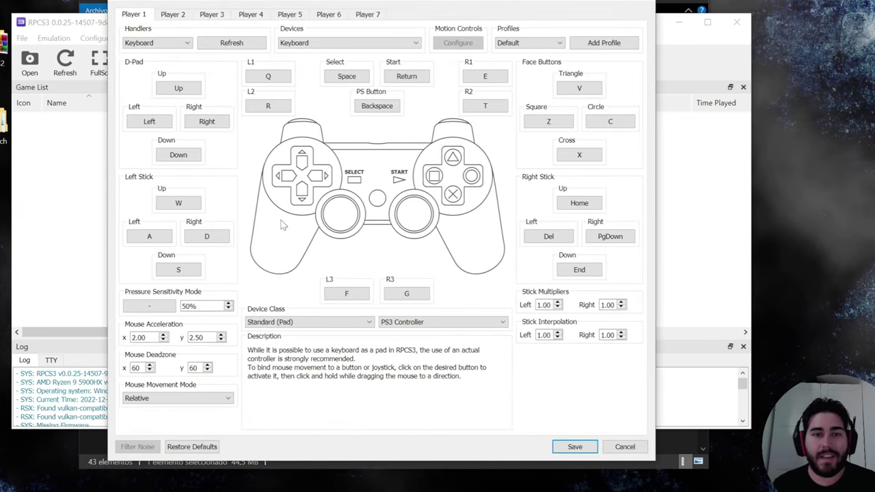
{"action": "left_click", "coordinate": [174, 43]}
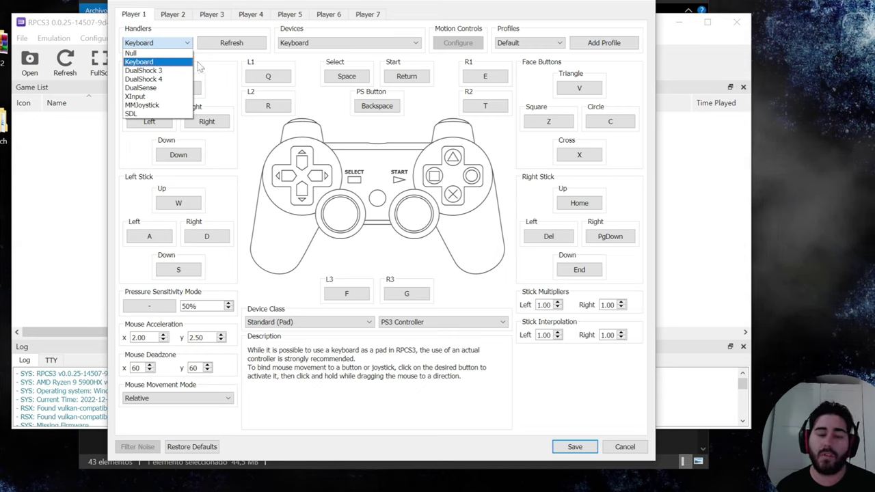
{"action": "left_click", "coordinate": [145, 70]}
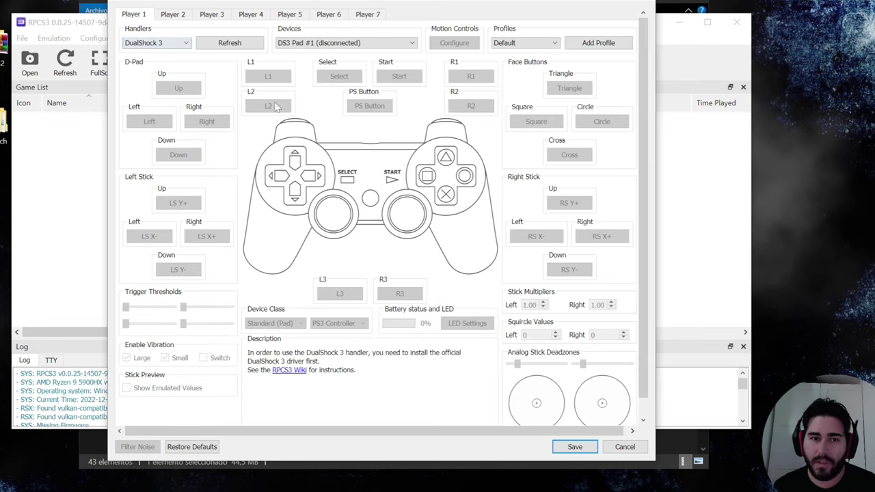
{"action": "left_click", "coordinate": [151, 43]}
{"action": "left_click", "coordinate": [145, 80]}
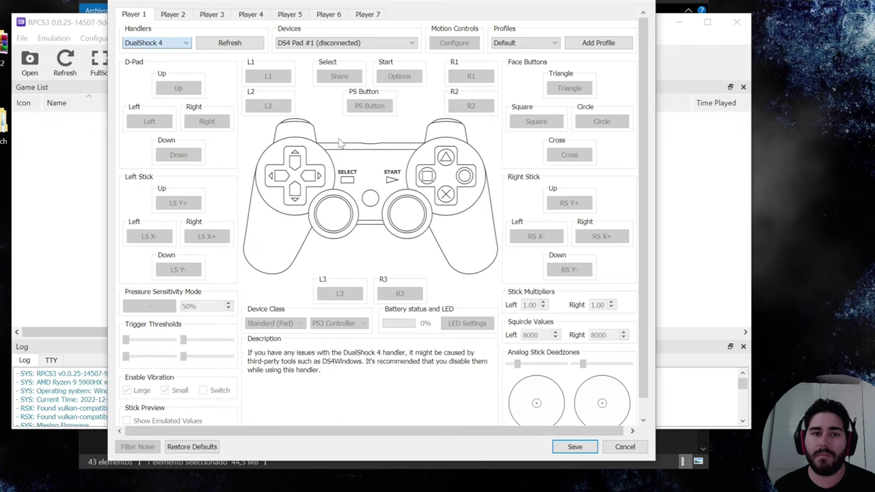
{"action": "left_click", "coordinate": [182, 43]}
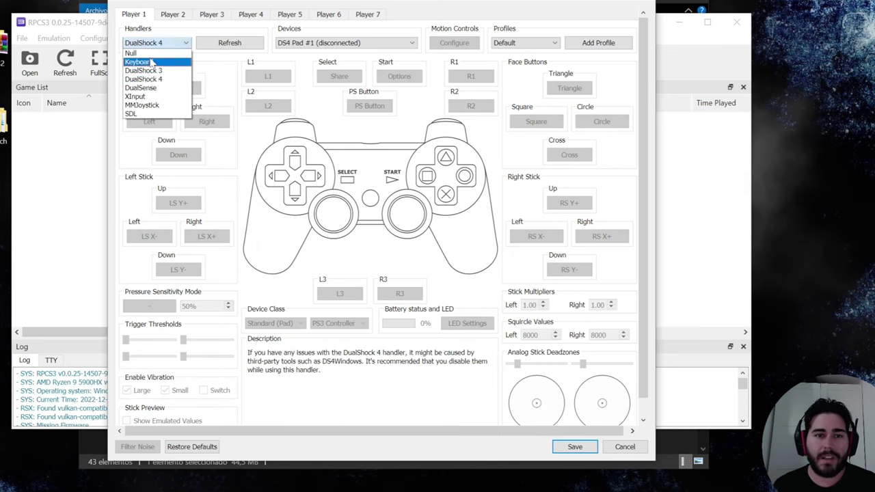
{"action": "left_click", "coordinate": [183, 60]}
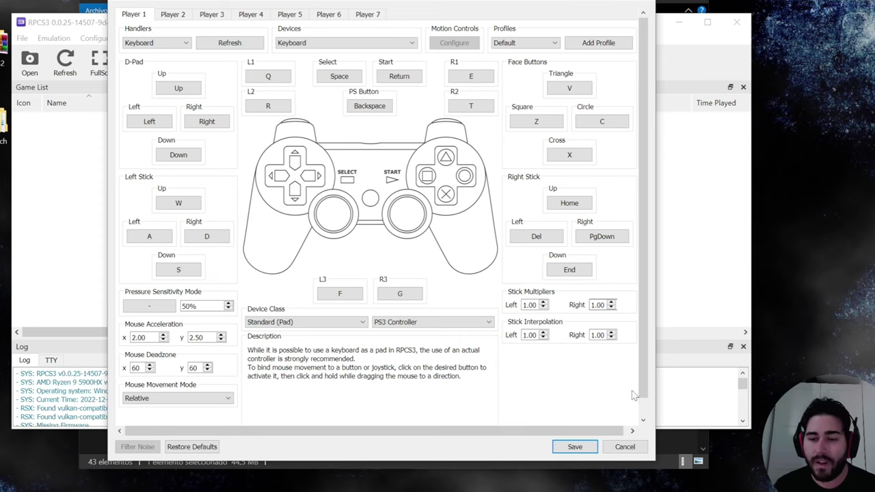
{"action": "mouse_move", "coordinate": [539, 325]}
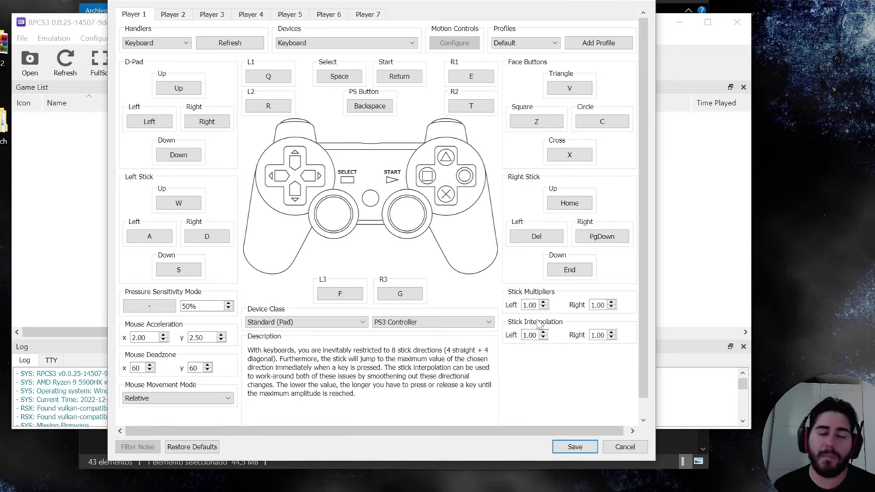
{"action": "left_click", "coordinate": [621, 448]}
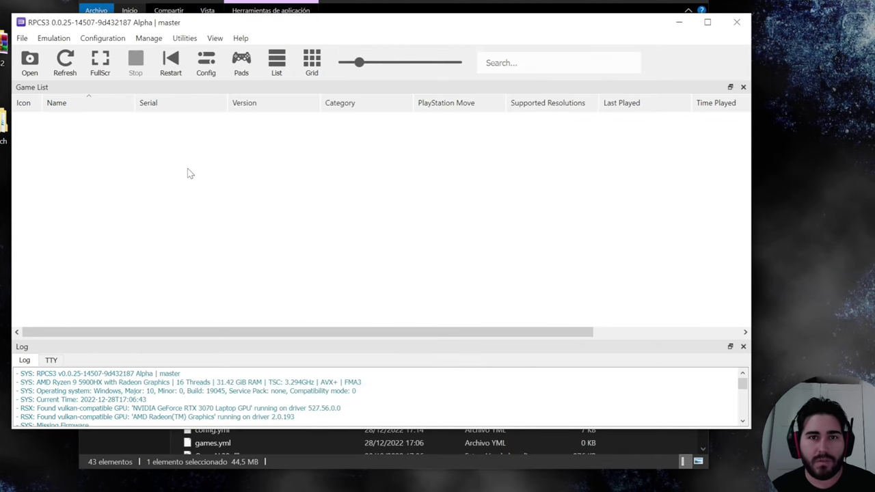
- Add the God of War Collection BCES00791 folder from Juegos ps3 on the Samsung (F:) drive to the game list
{"action": "left_click", "coordinate": [23, 39]}
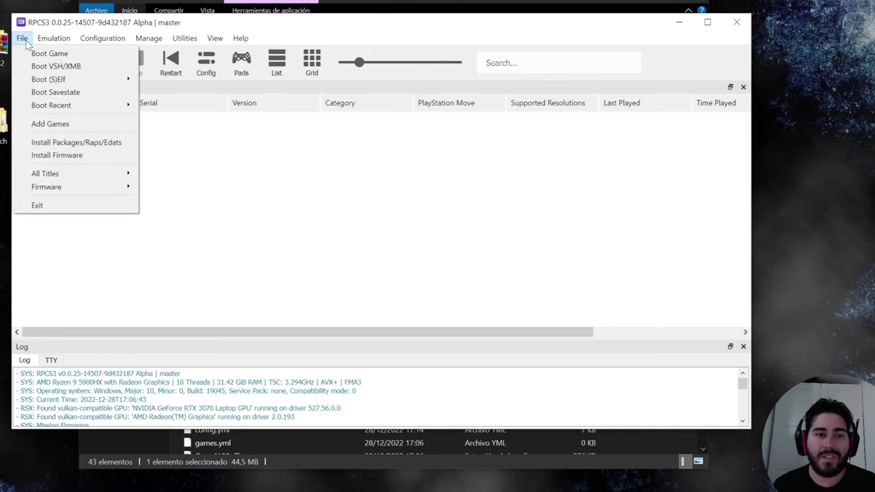
{"action": "left_click", "coordinate": [50, 127]}
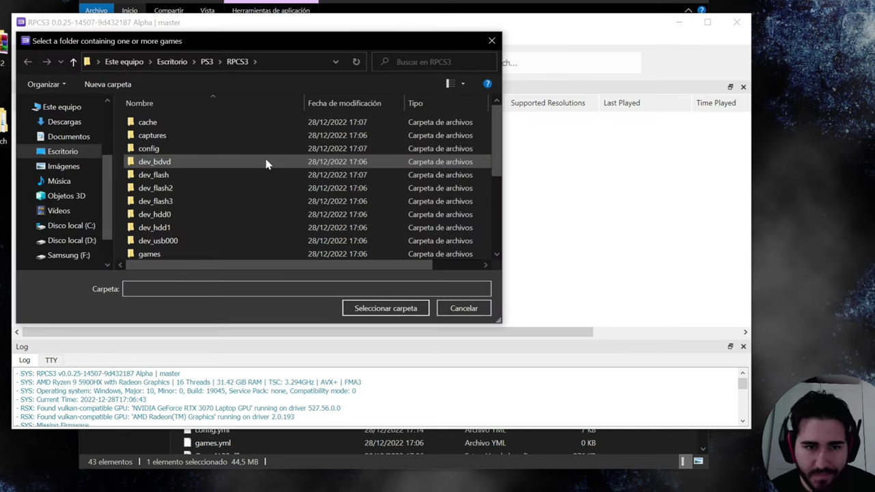
{"action": "left_click", "coordinate": [207, 62]}
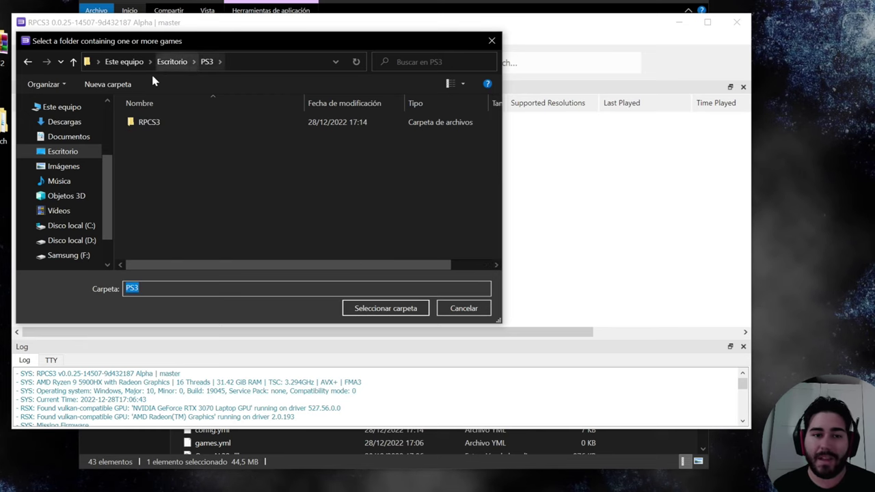
{"action": "left_click", "coordinate": [68, 255]}
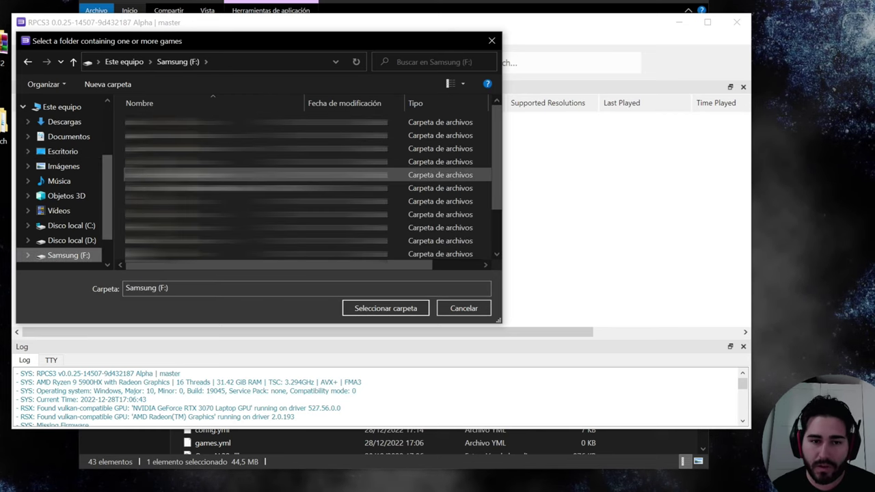
{"action": "double_click", "coordinate": [250, 228]}
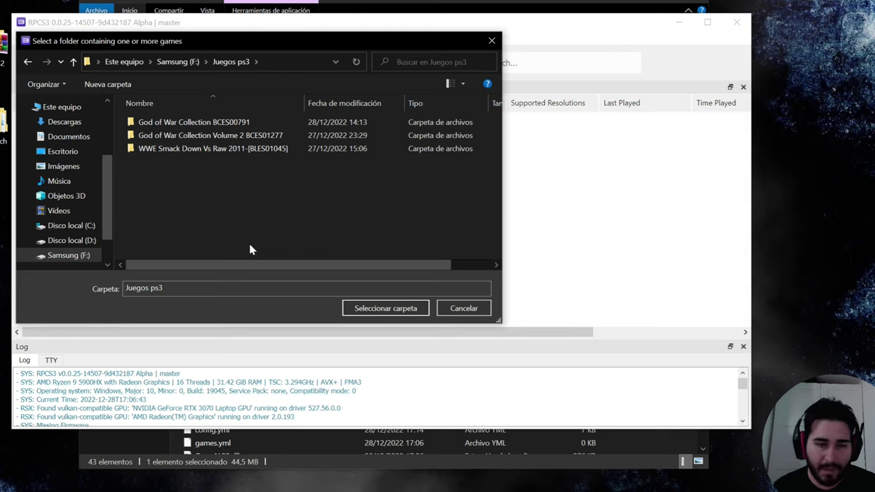
{"action": "left_click", "coordinate": [163, 123]}
{"action": "left_click", "coordinate": [363, 308]}
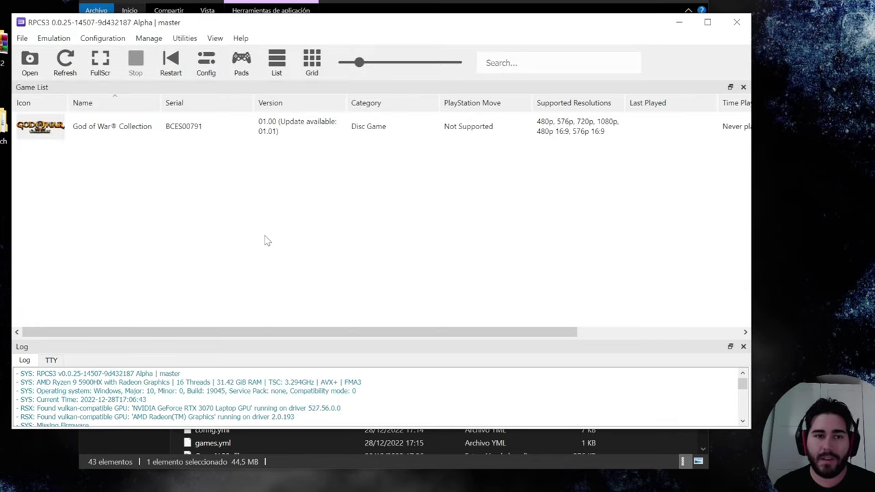
- Add the God of War Collection Volume 2 BCES01277 folder from Juegos ps3 on drive F: to the game list
{"action": "left_click", "coordinate": [23, 38]}
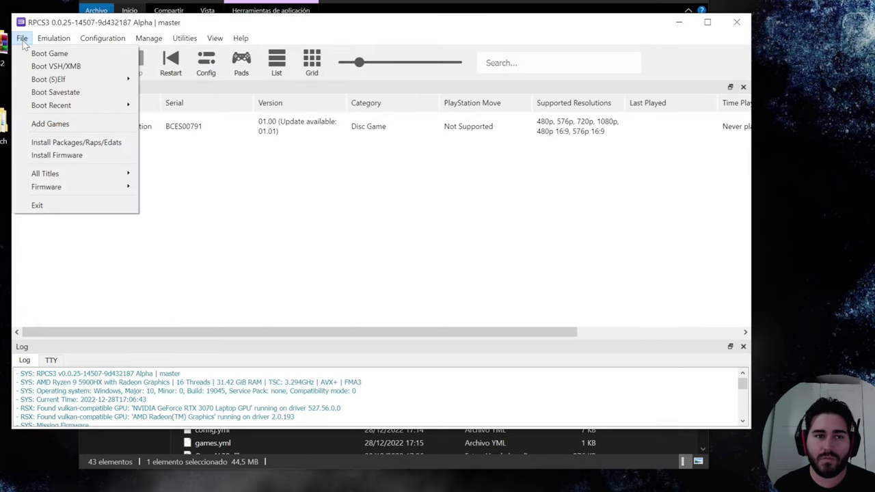
{"action": "left_click", "coordinate": [60, 124]}
{"action": "left_click", "coordinate": [68, 255]}
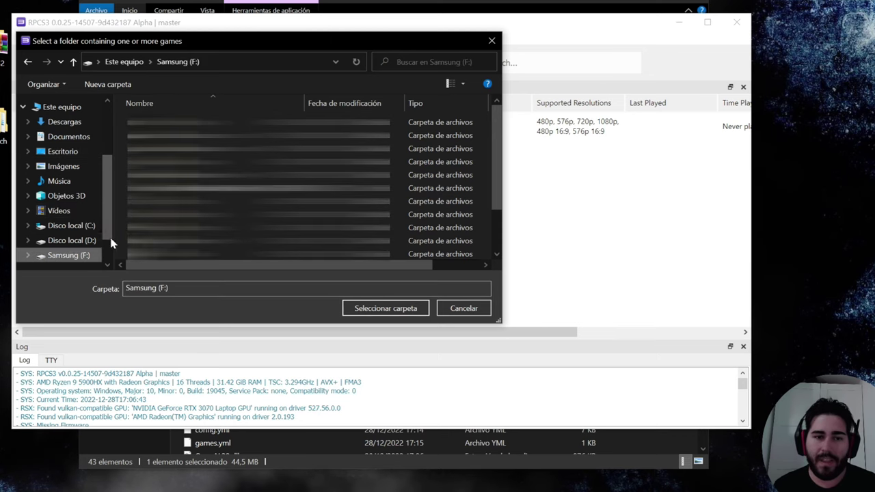
{"action": "left_click", "coordinate": [205, 228]}
{"action": "double_click", "coordinate": [205, 228]}
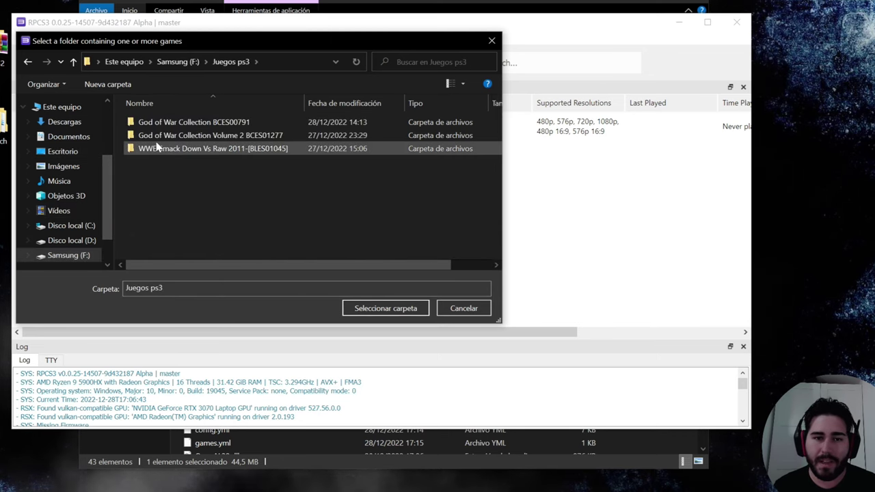
{"action": "left_click", "coordinate": [160, 136]}
{"action": "left_click", "coordinate": [367, 311]}
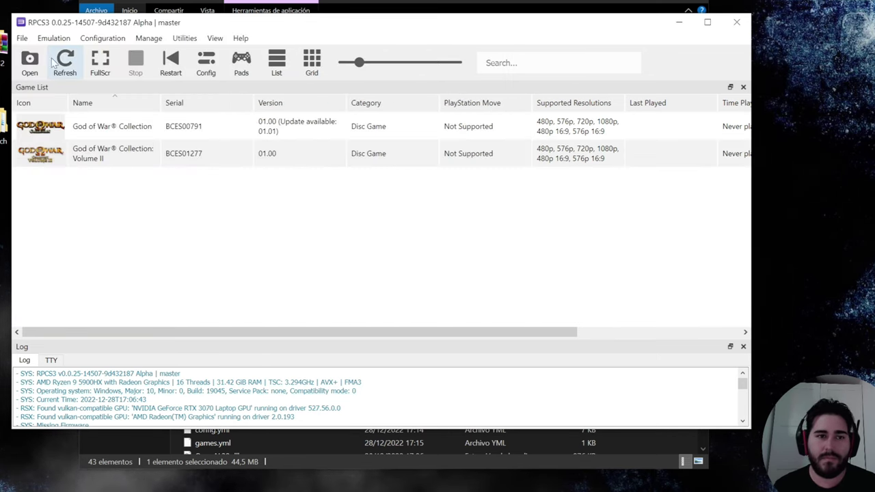
- Add the WWE Smack Down Vs Raw 2011-[BLES01045] folder from Juegos ps3 on drive F: to the game list
{"action": "left_click", "coordinate": [22, 38]}
{"action": "left_click", "coordinate": [58, 128]}
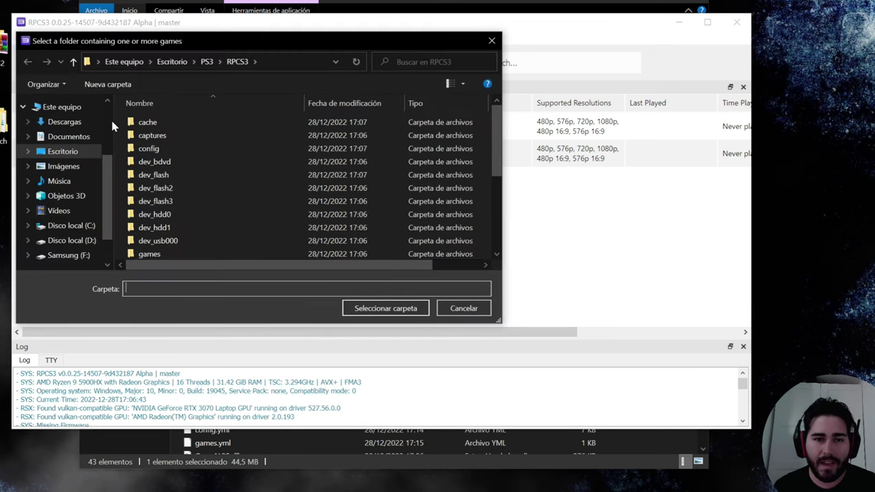
{"action": "left_click", "coordinate": [68, 255]}
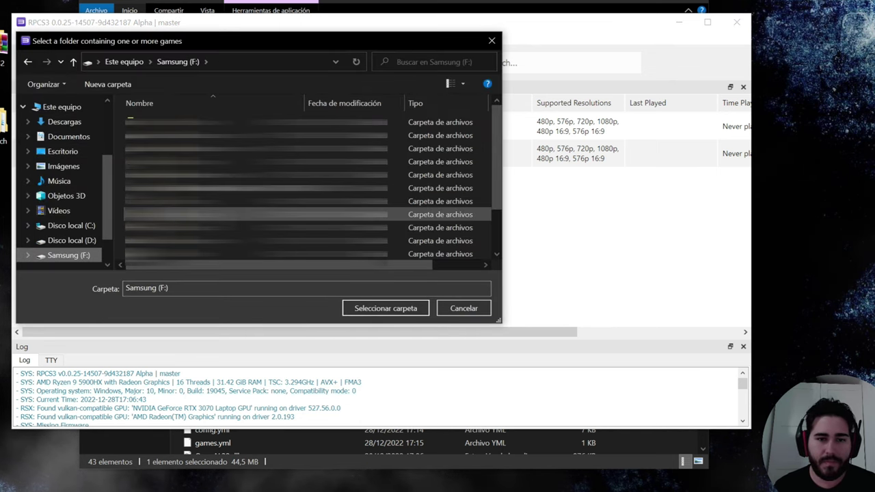
{"action": "double_click", "coordinate": [205, 228]}
{"action": "left_click", "coordinate": [176, 148]}
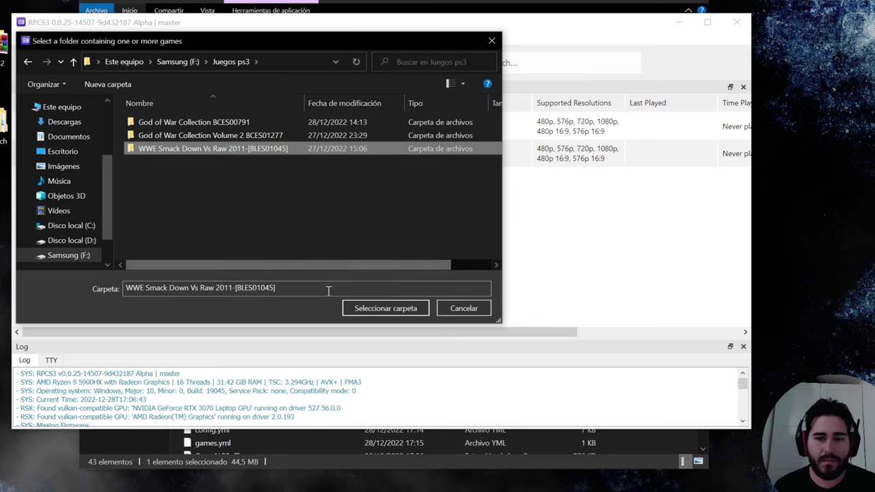
{"action": "left_click", "coordinate": [386, 308]}
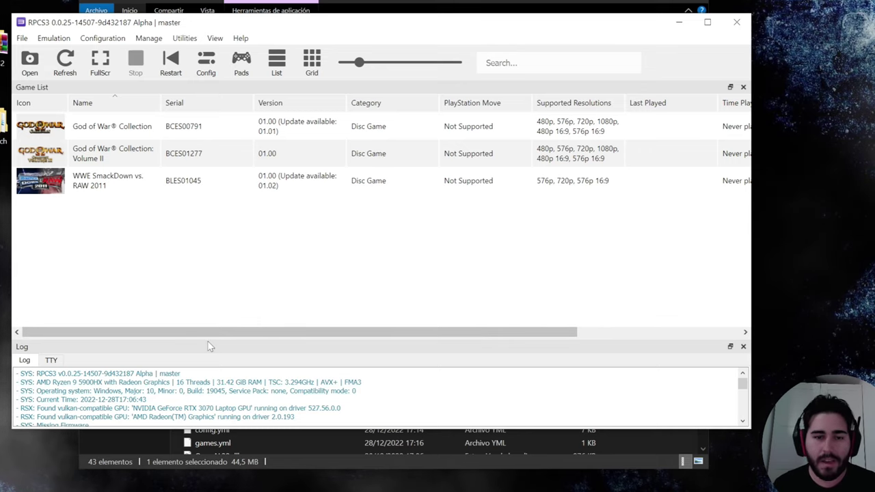
- Examine the compatibility status of the three added games in the game list
{"action": "left_click_drag", "start_coordinate": [232, 332], "coordinate": [492, 347]}
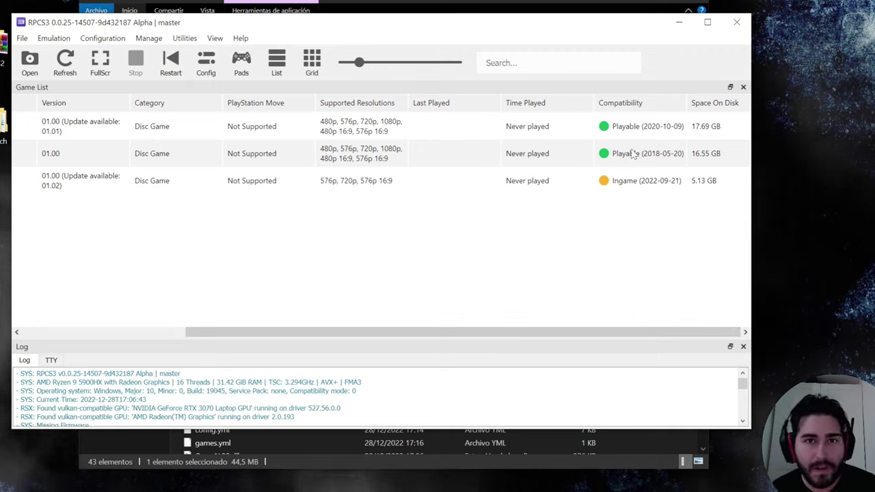
{"action": "mouse_move", "coordinate": [630, 152]}
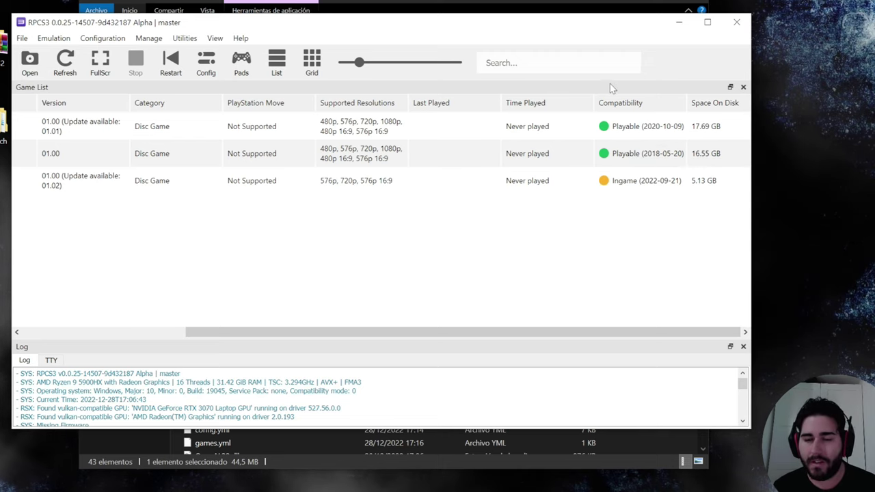
{"action": "left_click_drag", "start_coordinate": [430, 334], "coordinate": [256, 298]}
{"action": "left_click_drag", "start_coordinate": [295, 332], "coordinate": [463, 318]}
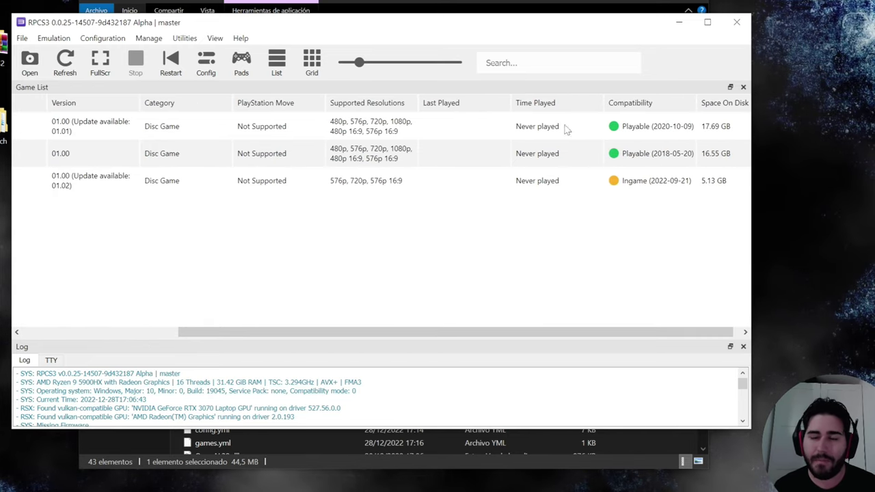
{"action": "left_click_drag", "start_coordinate": [358, 335], "coordinate": [67, 279]}
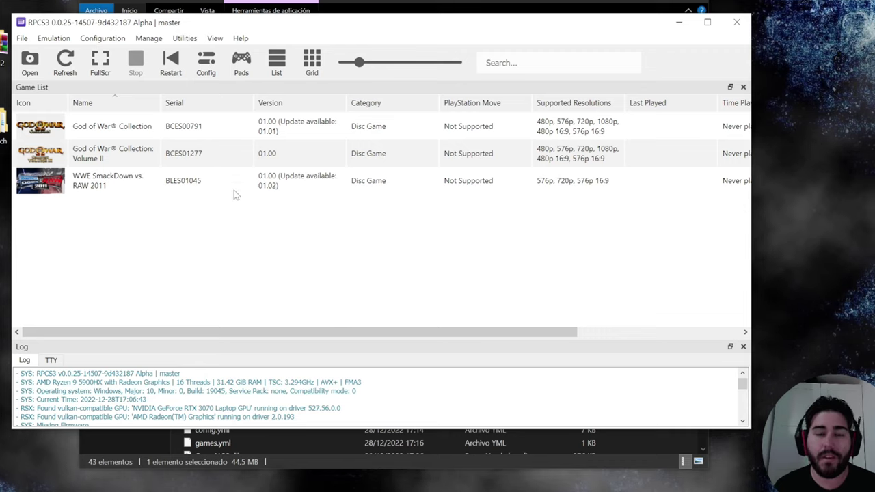
- Install the WWE SMACKDOWN VS. RAW 2011 EUR ALL DLC PACK FIX (BLES01045) package from Juegos ps3 on drive F:
{"action": "left_click", "coordinate": [23, 39]}
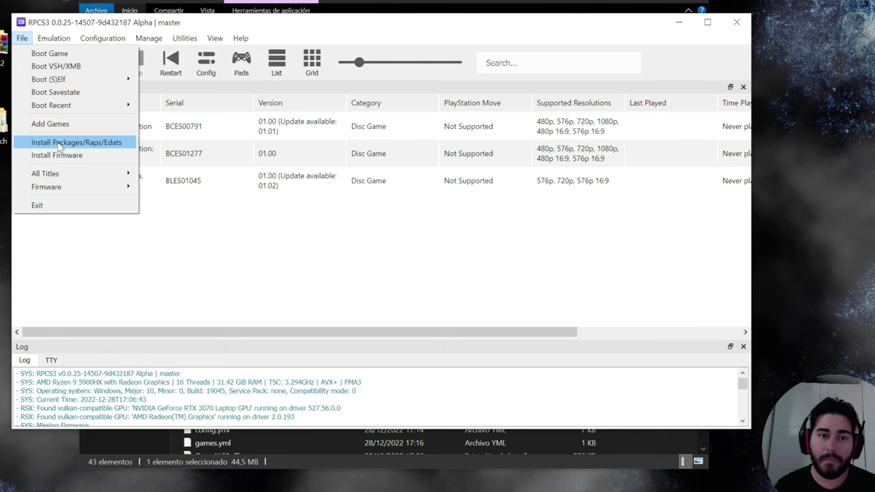
{"action": "left_click", "coordinate": [93, 147]}
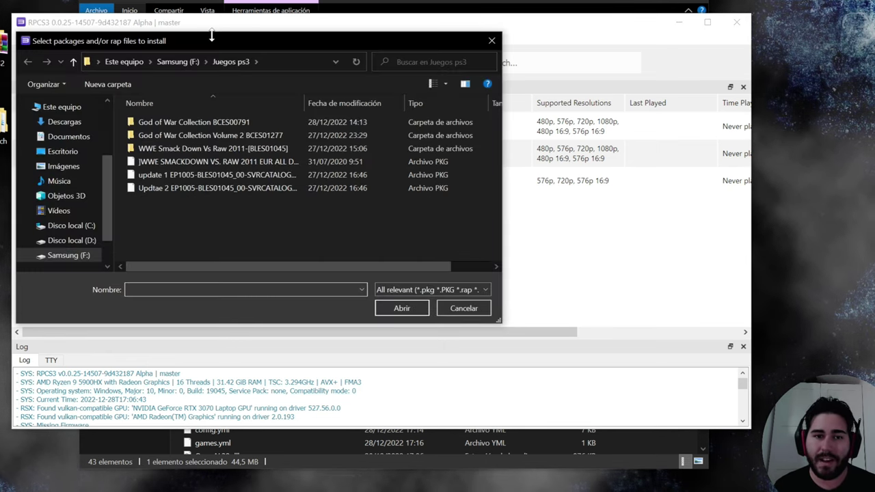
{"action": "left_click", "coordinate": [188, 163]}
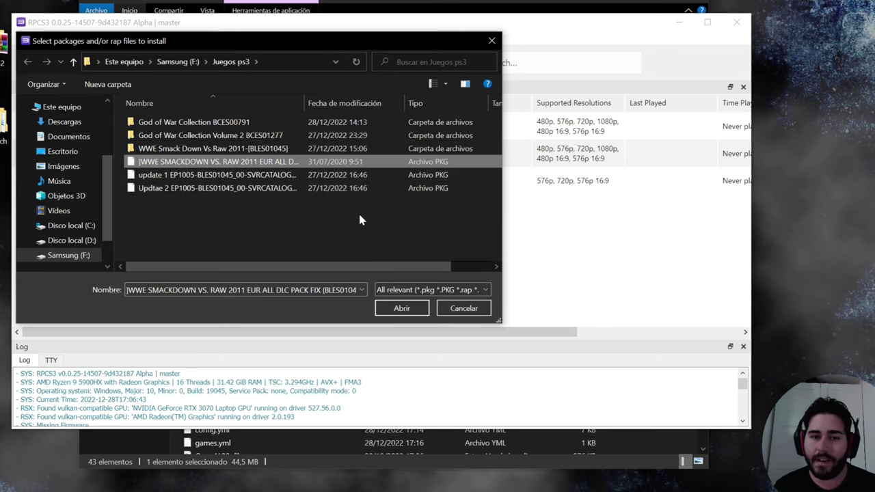
{"action": "left_click", "coordinate": [398, 308]}
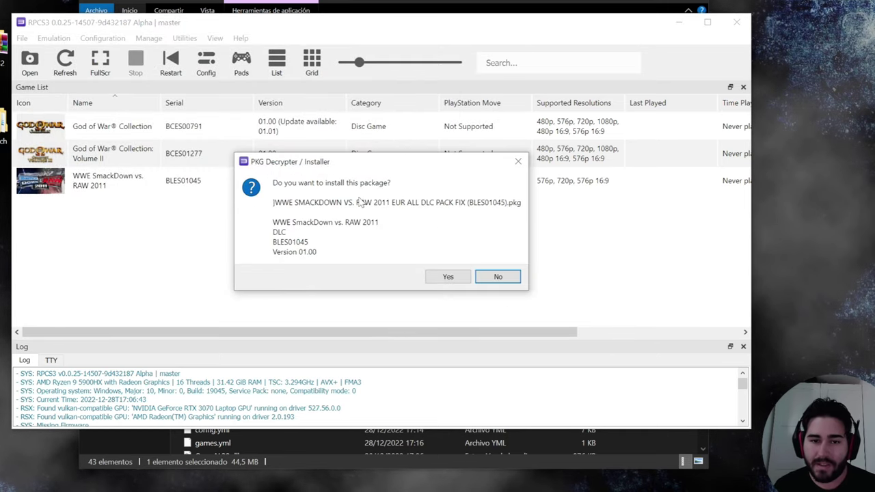
{"action": "left_click", "coordinate": [448, 277]}
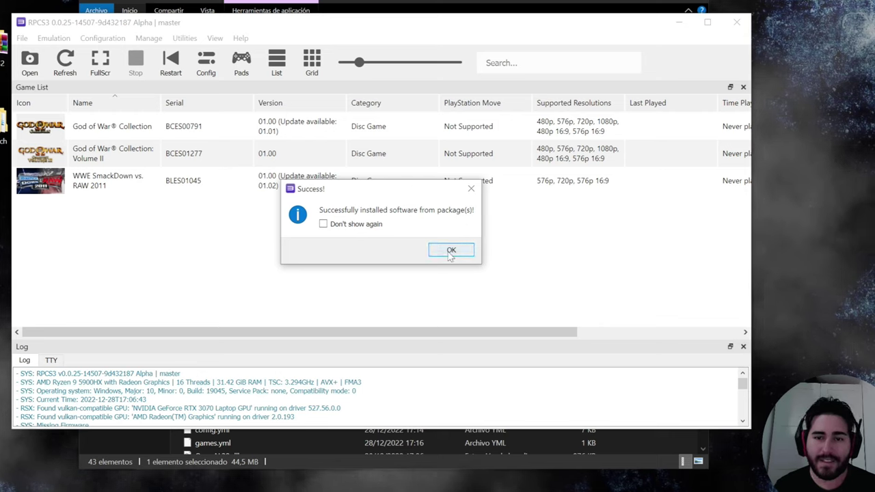
{"action": "left_click", "coordinate": [448, 251]}
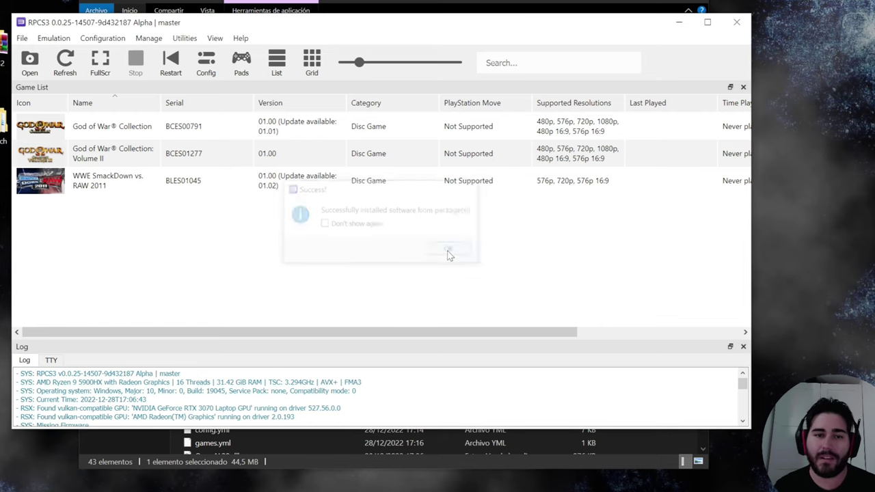
- Install the update 1 package for WWE SmackDown vs. RAW 2011 from Juegos ps3 without adding desktop or Start menu shortcuts
{"action": "left_click", "coordinate": [22, 38]}
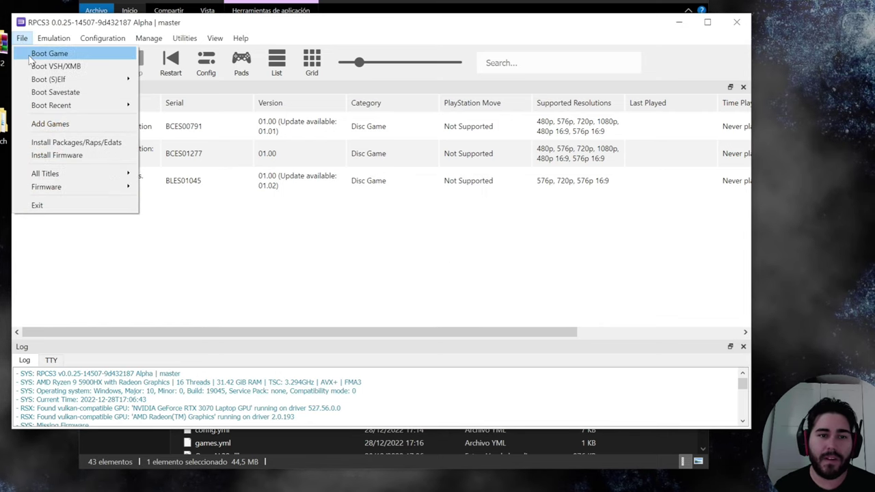
{"action": "left_click", "coordinate": [69, 142]}
{"action": "left_click", "coordinate": [179, 175]}
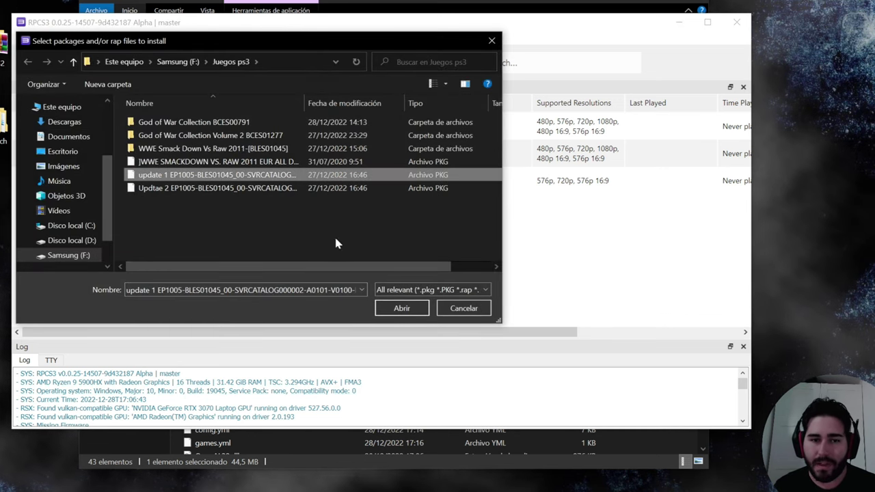
{"action": "left_click", "coordinate": [393, 308]}
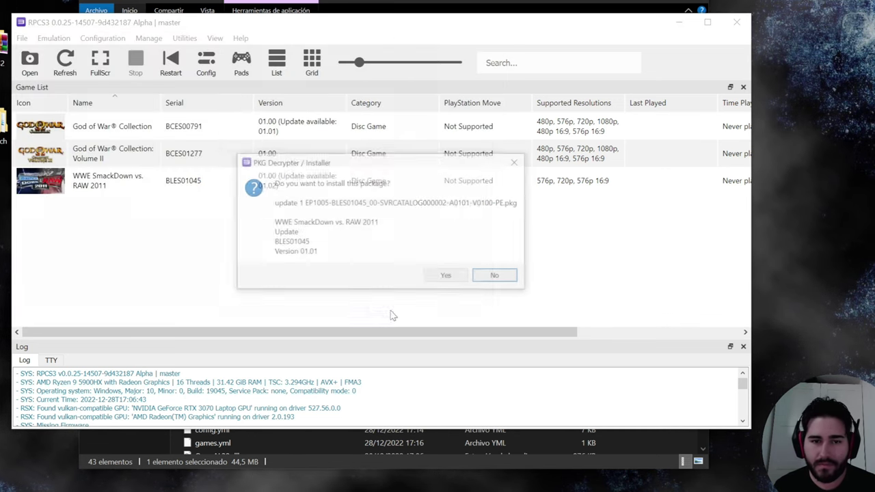
{"action": "left_click", "coordinate": [447, 278]}
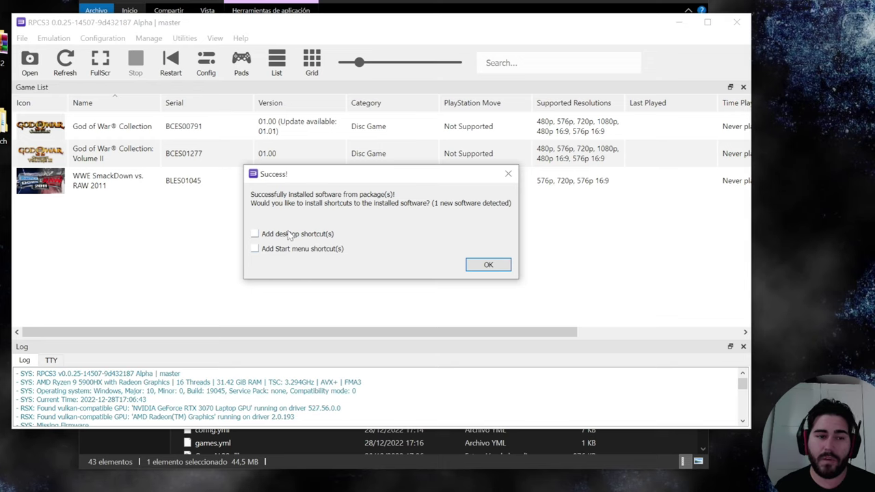
{"action": "left_click", "coordinate": [489, 265]}
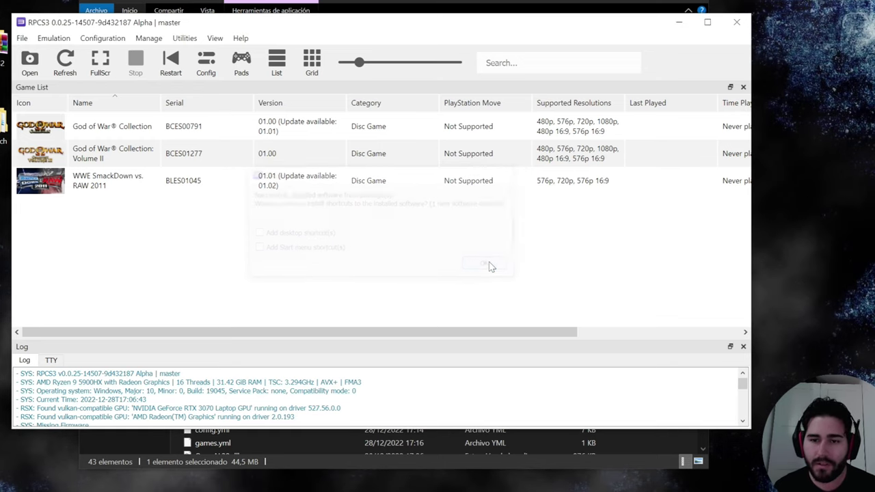
- Install the Updtae 2 package for WWE SmackDown vs. RAW 2011 from Juegos ps3 without adding any shortcuts
{"action": "left_click", "coordinate": [21, 39]}
{"action": "left_click", "coordinate": [70, 142]}
{"action": "left_click", "coordinate": [161, 189]}
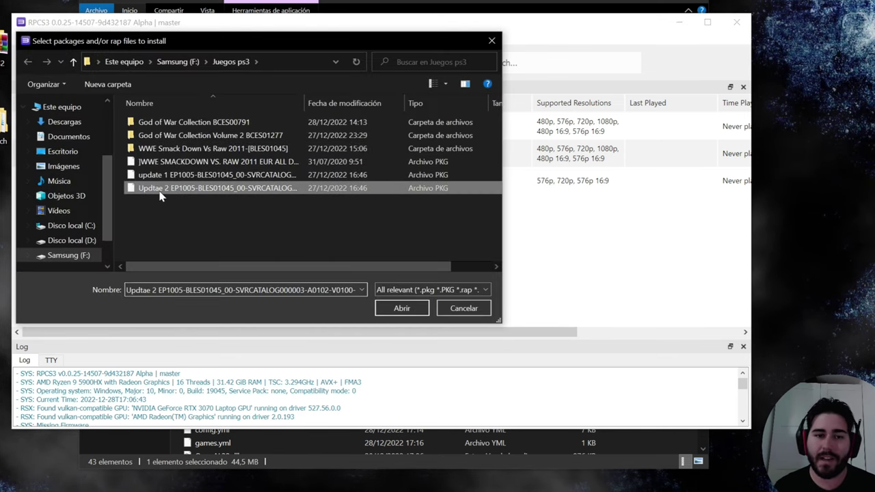
{"action": "left_click", "coordinate": [402, 309]}
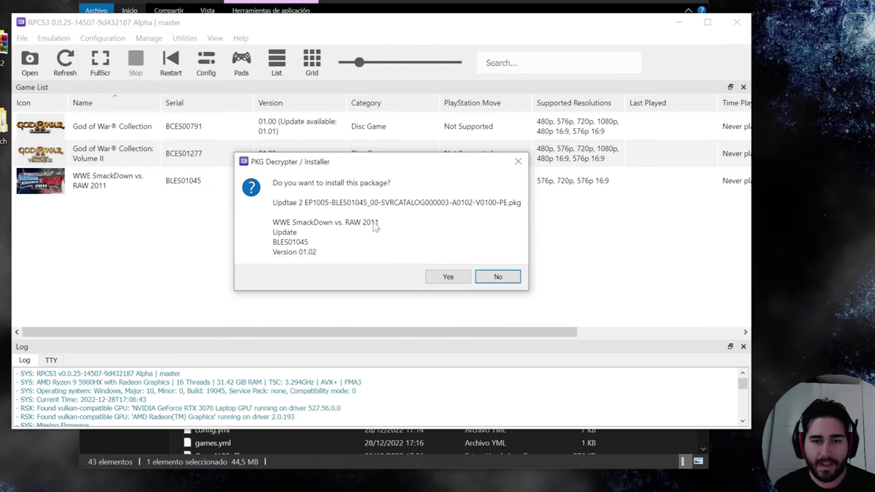
{"action": "left_click", "coordinate": [447, 277]}
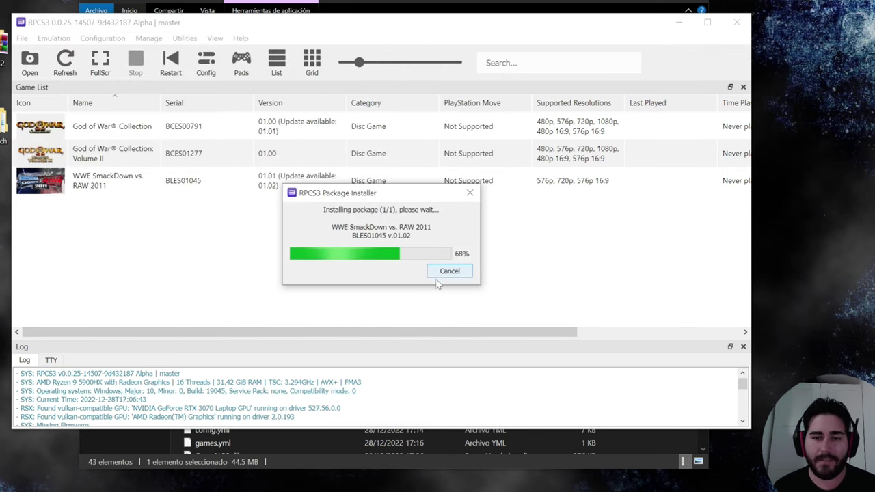
{"action": "left_click", "coordinate": [440, 254]}
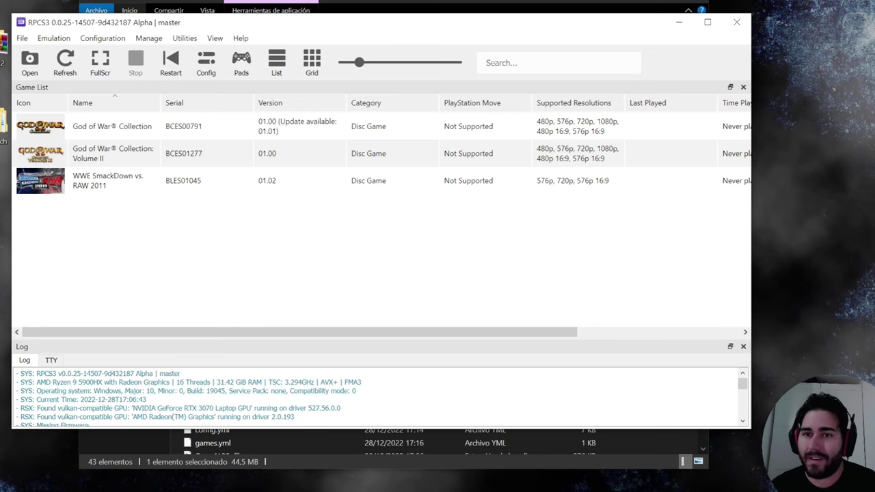
- Close the RPCS3 folder window behind the emulator and reposition the emulator window on the desktop
{"action": "left_click", "coordinate": [606, 3]}
{"action": "left_click", "coordinate": [637, 2]}
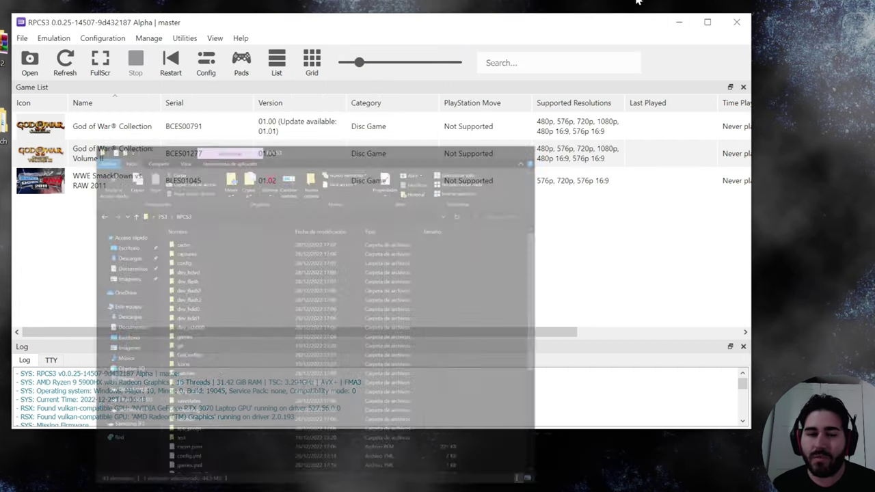
{"action": "left_click_drag", "start_coordinate": [265, 28], "coordinate": [305, 26]}
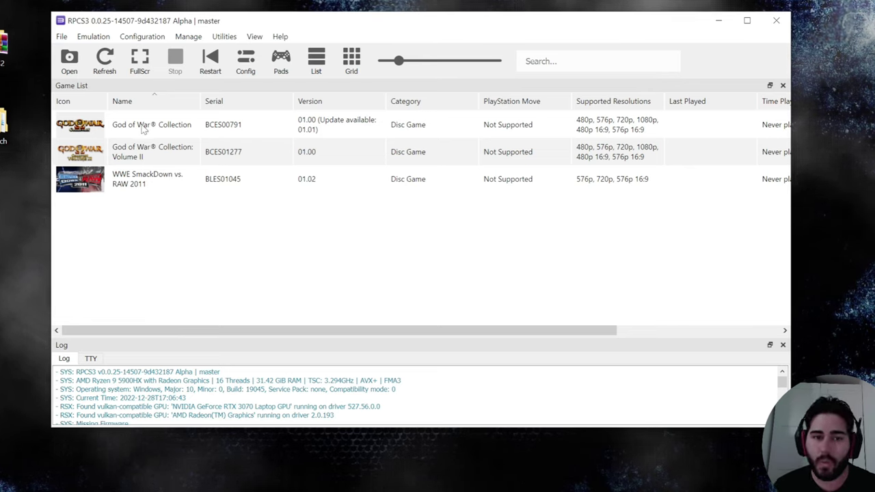
- Try to run God of War Collection: Volume II and switch between Chains of Olympus and Ghost of Sparta on the game selection screen
{"action": "left_click", "coordinate": [134, 152]}
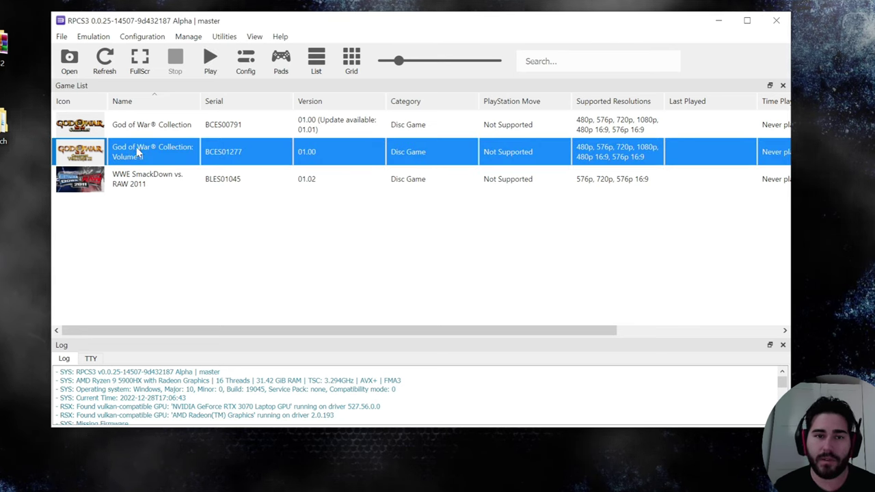
{"action": "double_click", "coordinate": [137, 151]}
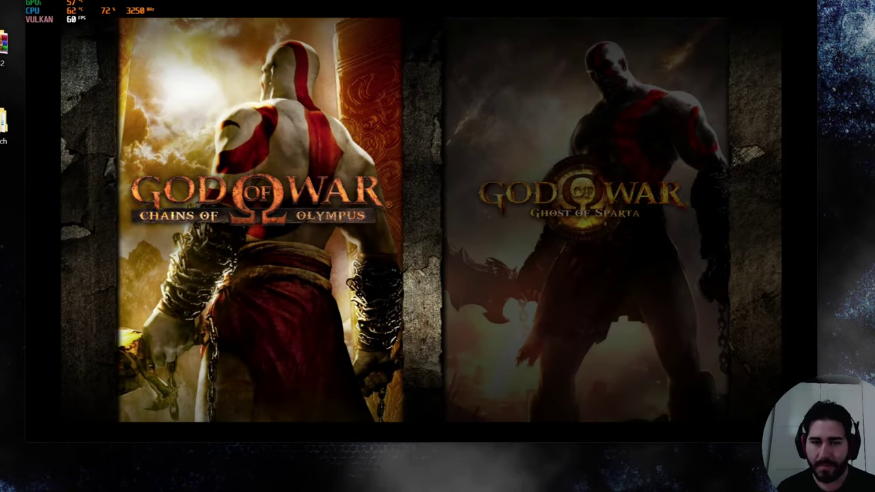
{"action": "key", "text": "Right"}
{"action": "key", "text": "Left"}
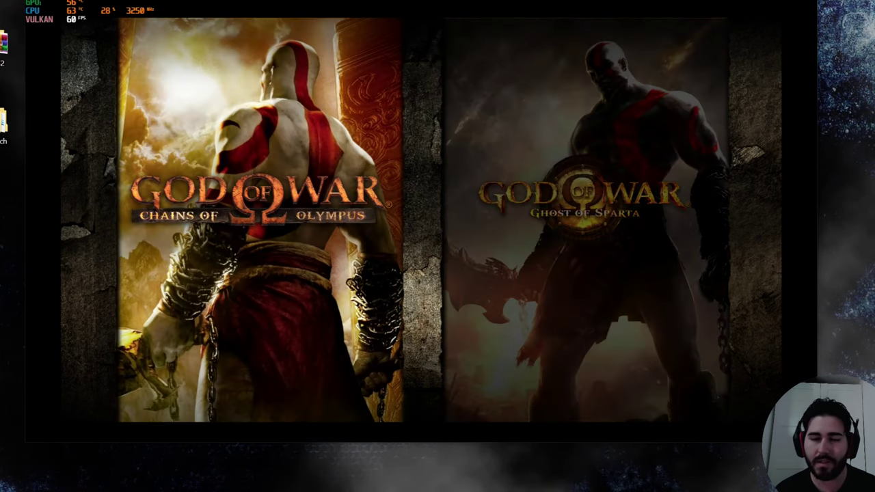
{"action": "key", "text": "Right"}
{"action": "key", "text": "Left"}
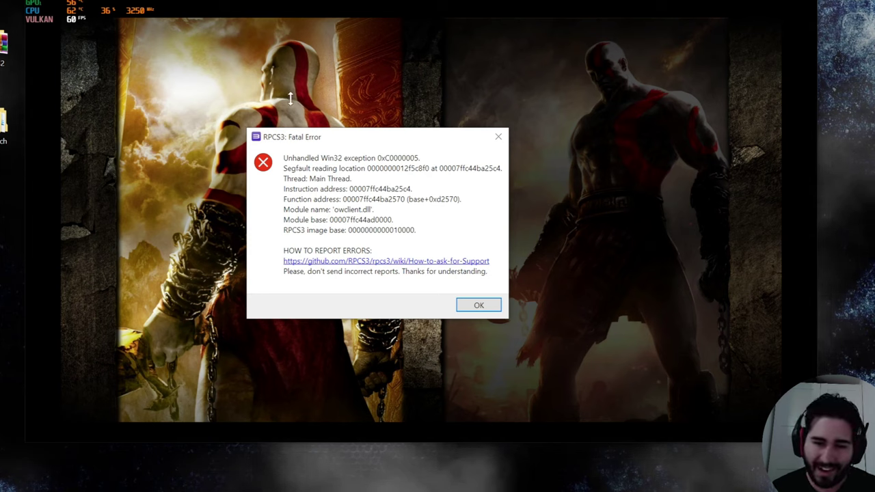
{"action": "left_click", "coordinate": [486, 306]}
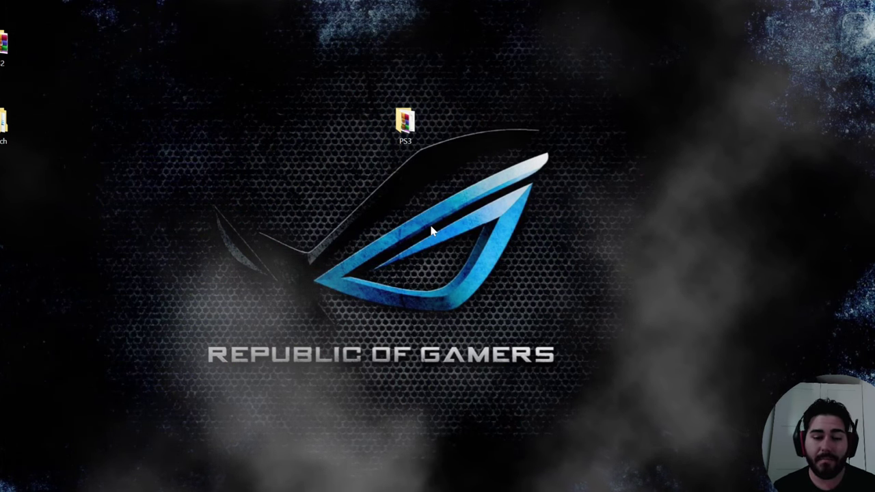
- Relaunch the emulator by running the rpcs3 application from the RPCS3 folder inside the desktop's PS3 folder
{"action": "double_click", "coordinate": [405, 123]}
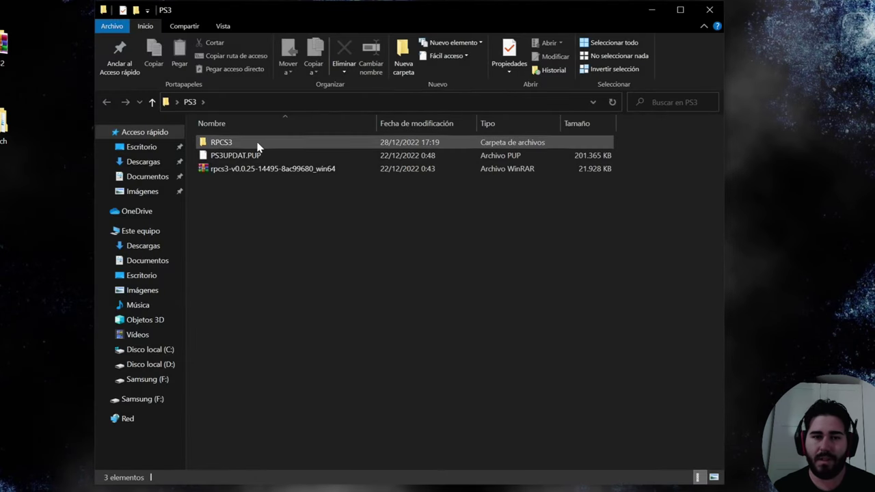
{"action": "double_click", "coordinate": [258, 146]}
{"action": "scroll", "coordinate": [257, 369], "scroll_direction": "down", "scroll_amount": 6}
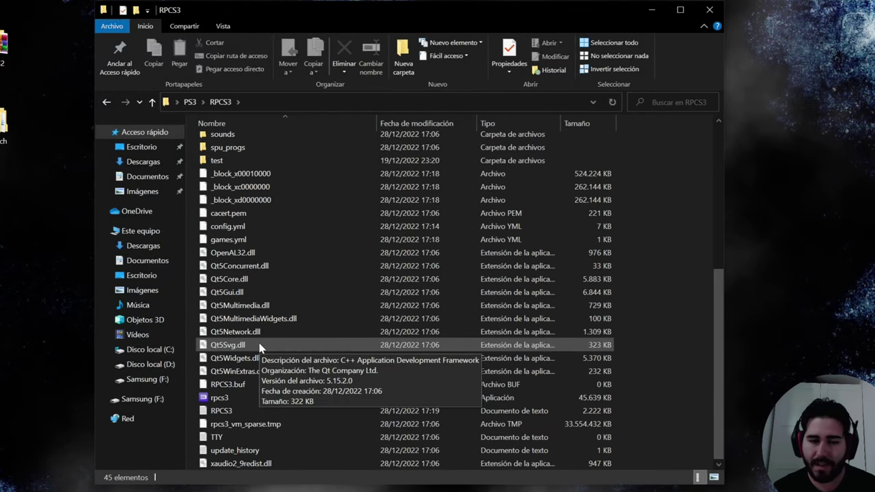
{"action": "left_click", "coordinate": [220, 397]}
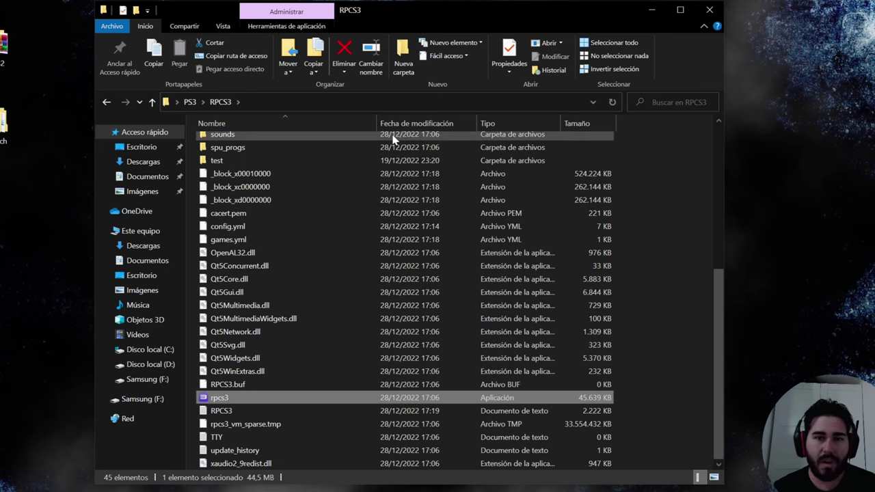
{"action": "key", "text": "Return"}
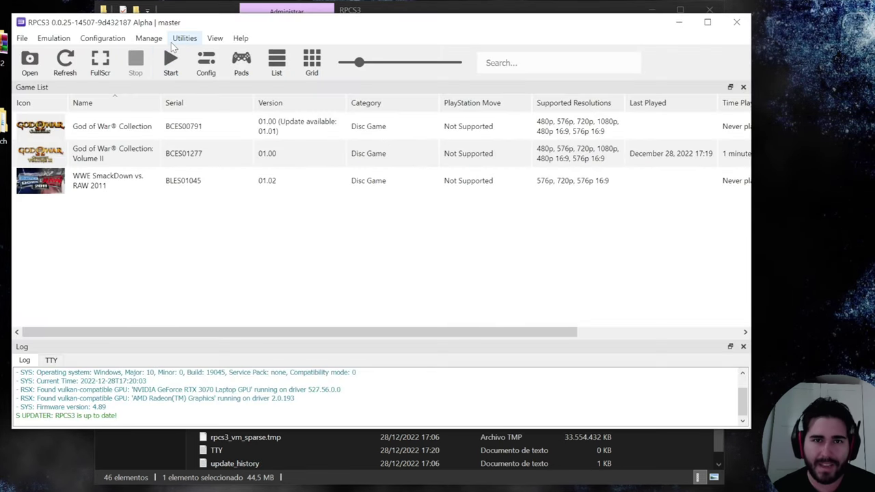
- Boot God of War Collection: Volume II and accept the screen size setting for Chains of Olympus
{"action": "left_click", "coordinate": [112, 161]}
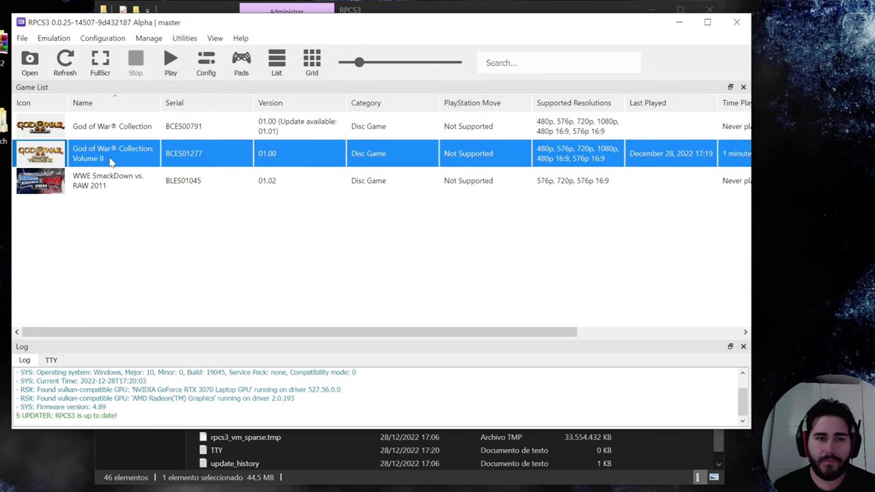
{"action": "double_click", "coordinate": [110, 159]}
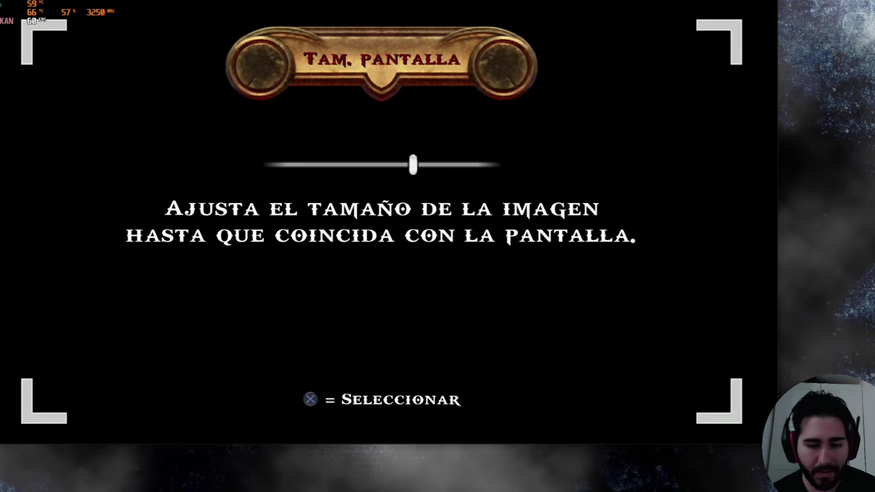
{"action": "key", "text": "x"}
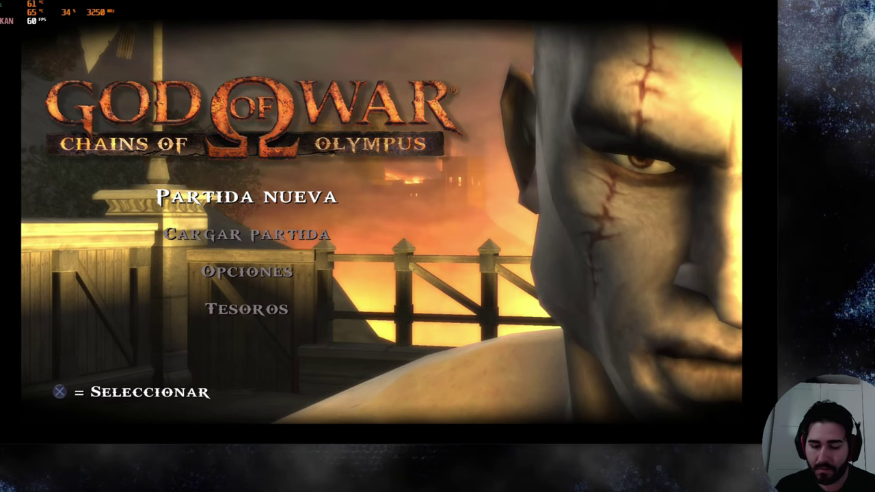
- Start a new Chains of Olympus game at Héroe (normal) difficulty to test it, and exit the game without saving
{"action": "key", "text": "Down"}
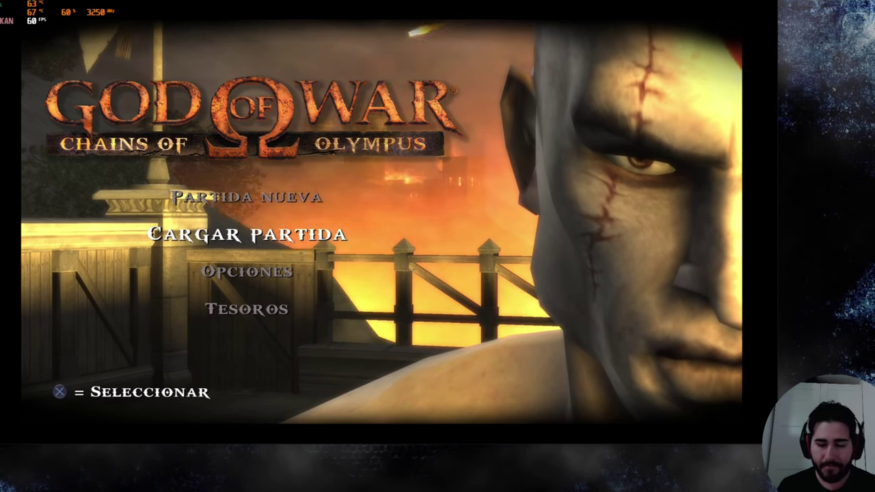
{"action": "key", "text": "Up"}
{"action": "key", "text": "x"}
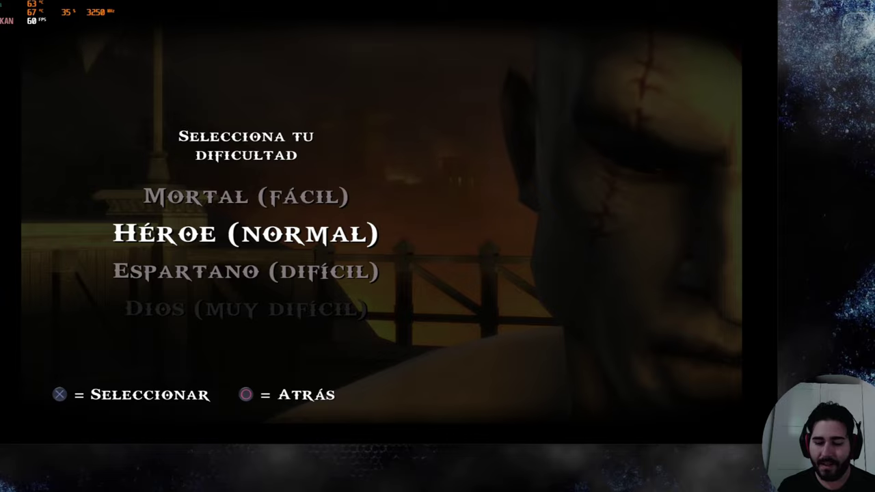
{"action": "key", "text": "x"}
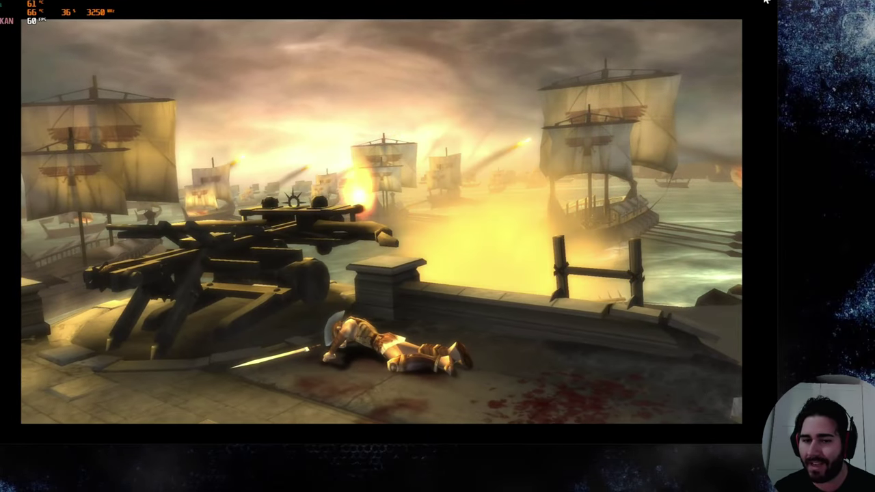
{"action": "left_click", "coordinate": [765, 1]}
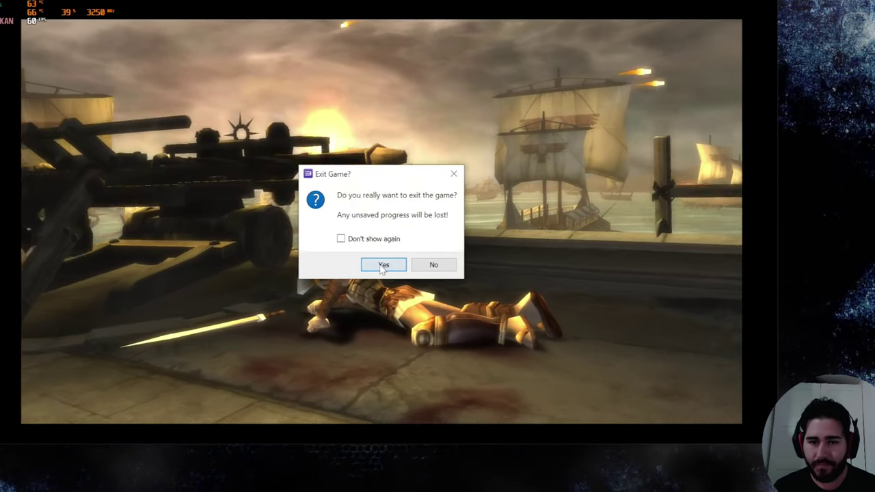
{"action": "left_click", "coordinate": [385, 263]}
- Boot WWE SmackDown vs. RAW 2011 from the game list
{"action": "left_click", "coordinate": [106, 180]}
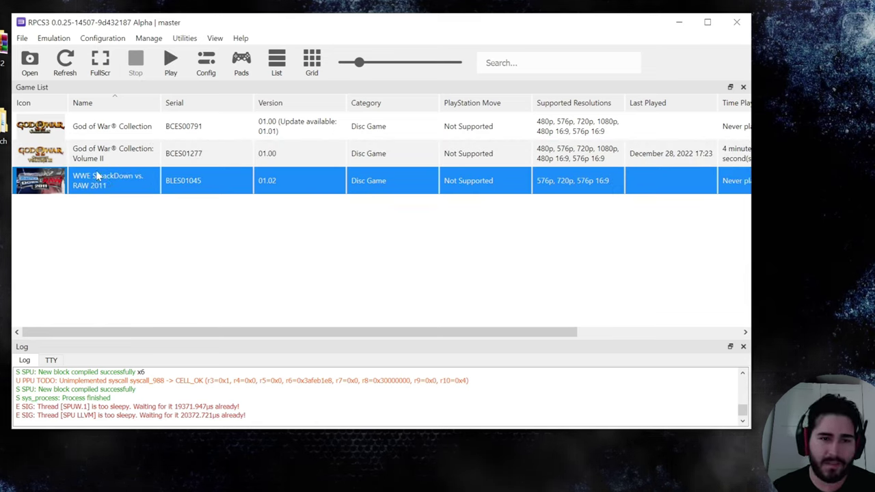
{"action": "double_click", "coordinate": [96, 176]}
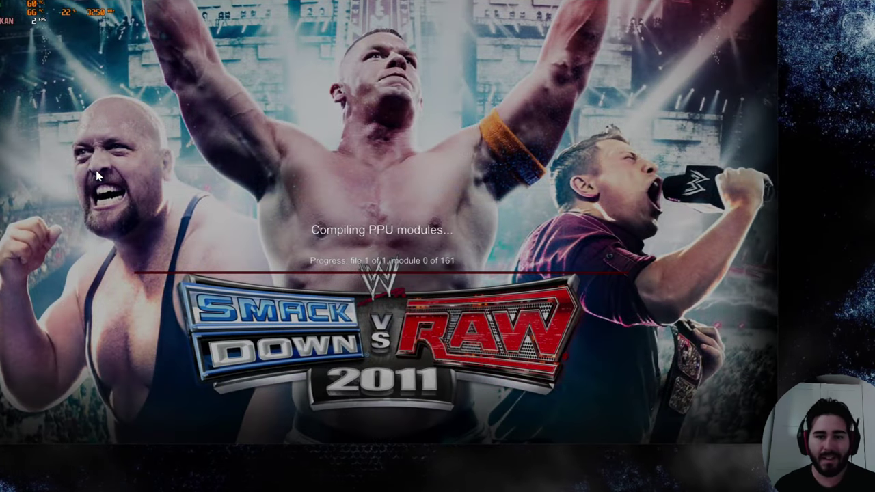